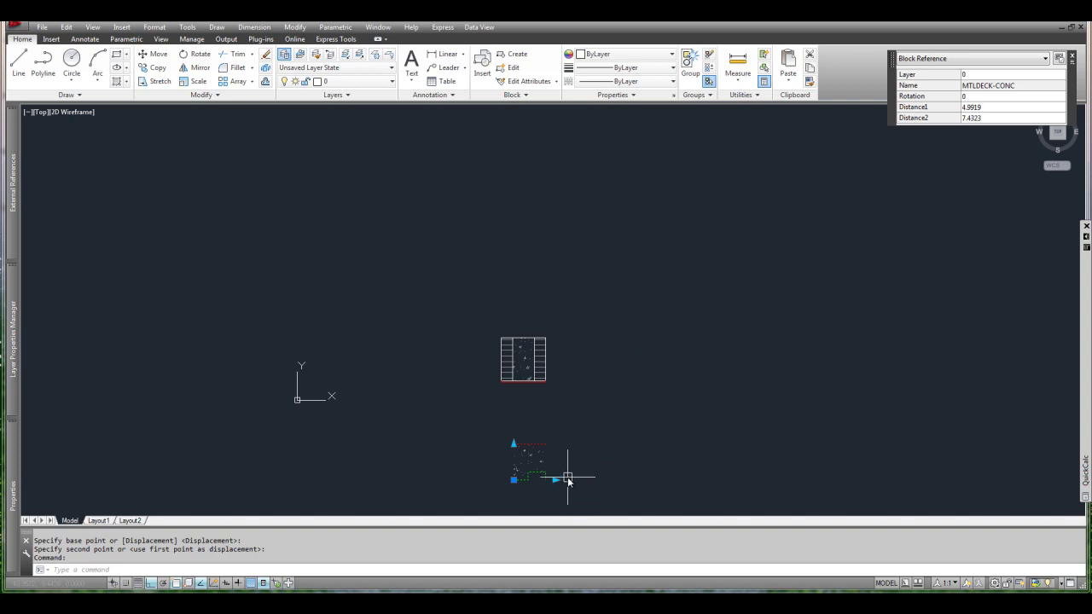
# Step: Stretch the lower MTLDECK-CONC deck block rightward so its fluted profile repeats into six ribs
pyautogui.scroll(4, 567, 485)
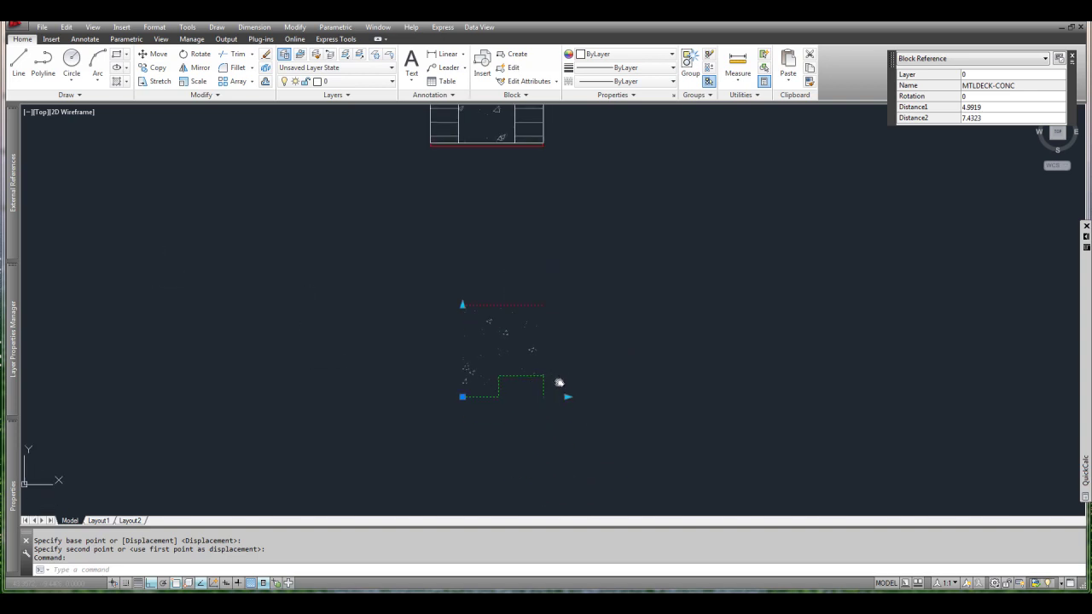
pyautogui.moveTo(569, 378); pyautogui.dragTo(550, 396, button='middle')
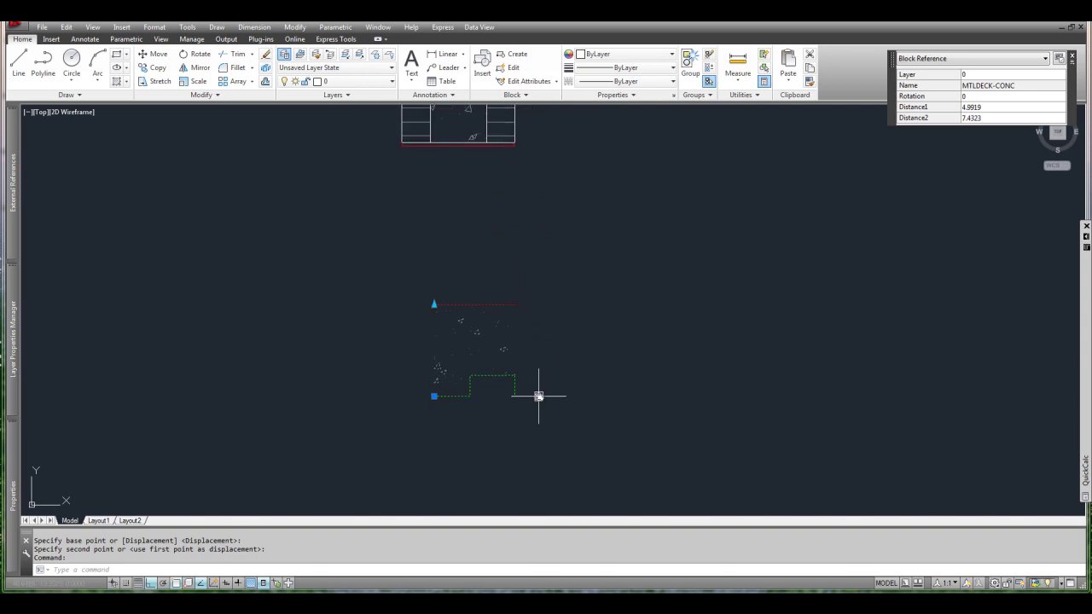
pyautogui.click(538, 396)
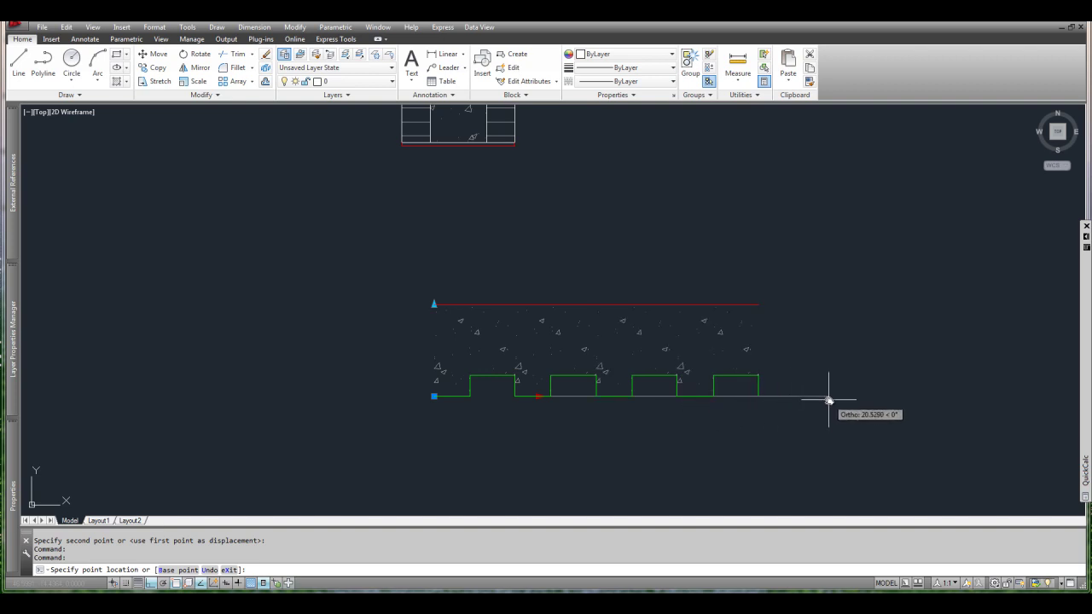
pyautogui.click(994, 402)
pyautogui.moveTo(994, 401); pyautogui.dragTo(707, 373, button='middle')
# Step: Draw two vertical guide lines, one at the deck's left end and one farther right
pyautogui.scroll(-3, 802, 408)
pyautogui.press('Escape')
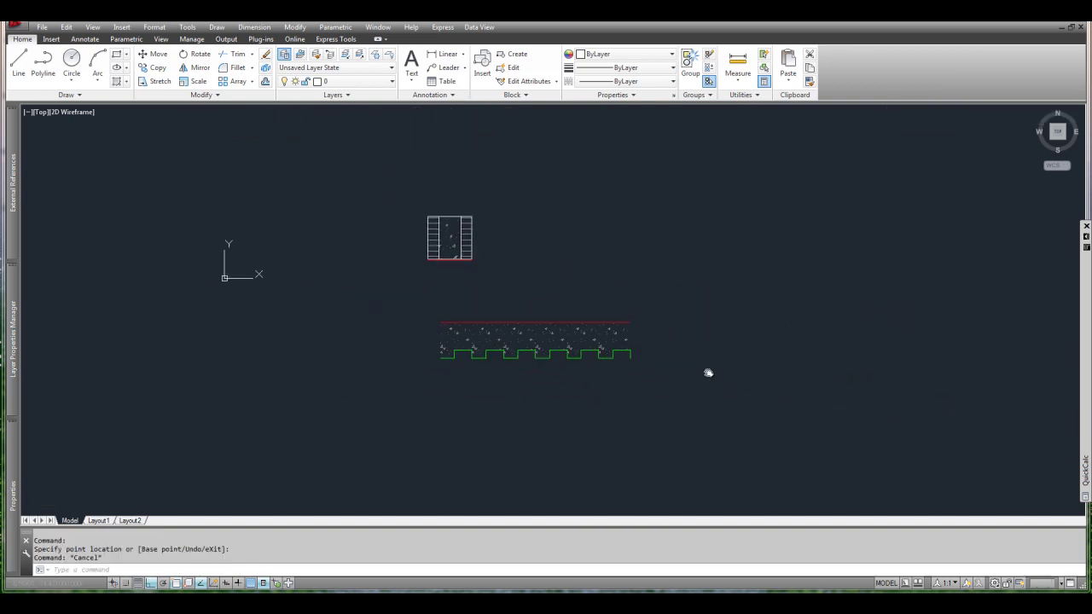
pyautogui.write('l')
pyautogui.press('Return')
pyautogui.click(438, 322)
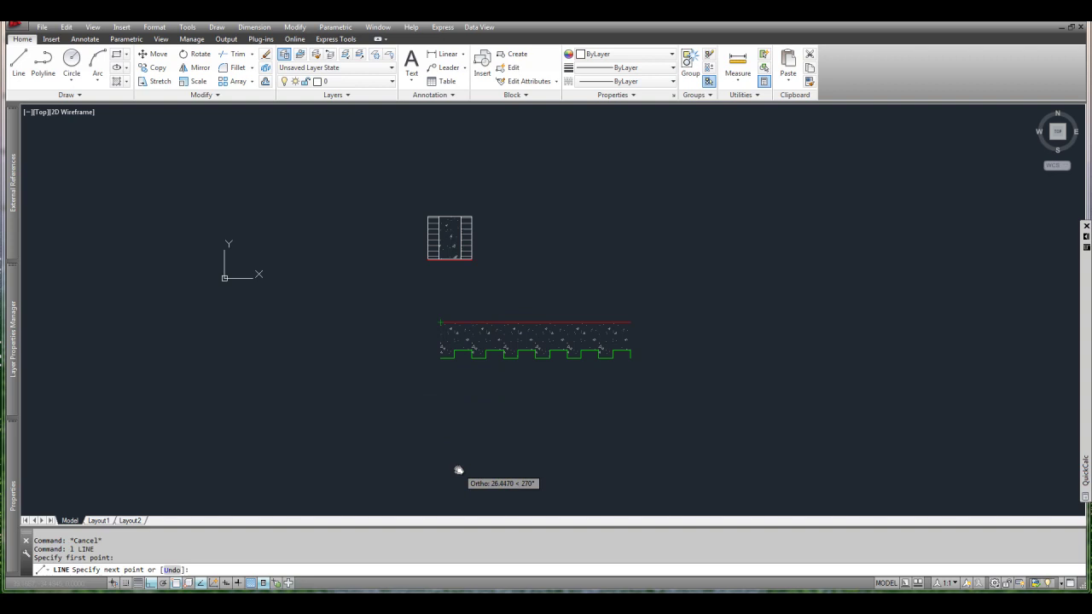
pyautogui.click(455, 470)
pyautogui.press('Escape')
pyautogui.press('Return')
pyautogui.click(804, 310)
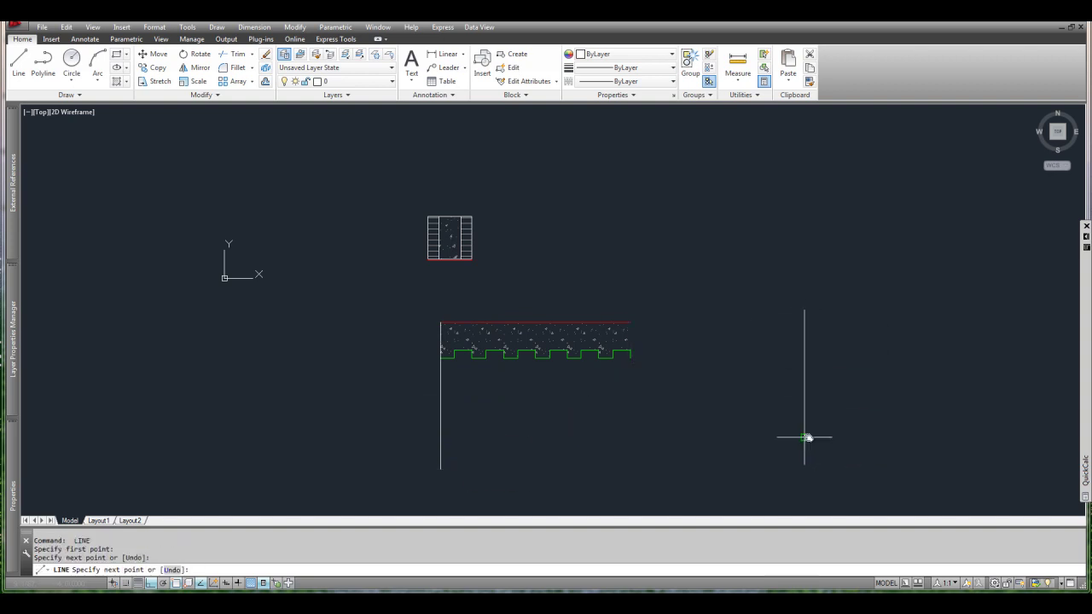
pyautogui.click(804, 438)
pyautogui.press('Escape')
# Step: Stretch the deck block out to the right guide, making it 73.1062 long
pyautogui.click(641, 354)
pyautogui.click(664, 357)
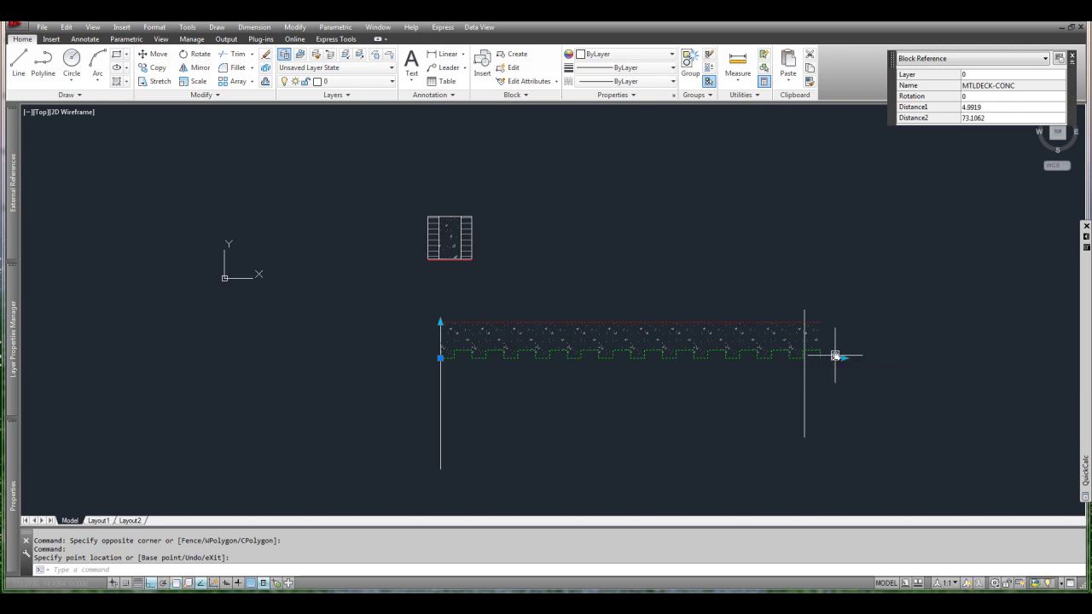
pyautogui.press('Escape')
# Step: Draw a horizontal line across the deck and offset it 6 units above
pyautogui.write('l')
pyautogui.press('Return')
pyautogui.click(468, 350)
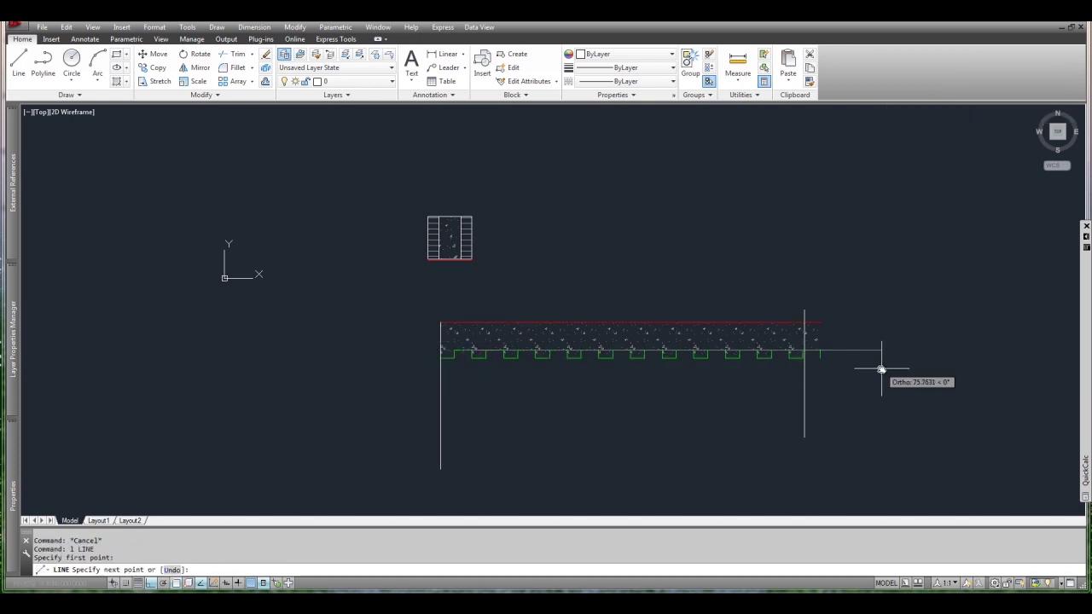
pyautogui.click(878, 370)
pyautogui.press('Escape')
pyautogui.scroll(2, 833, 378)
pyautogui.write('o')
pyautogui.press('Return')
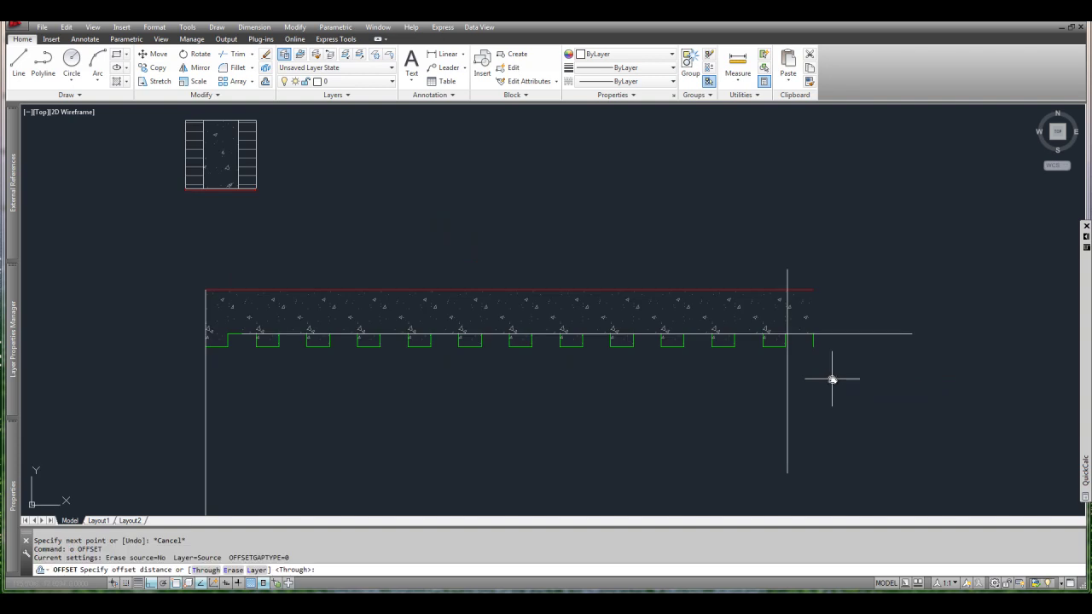
pyautogui.write('6')
pyautogui.press('Return')
pyautogui.click(856, 333)
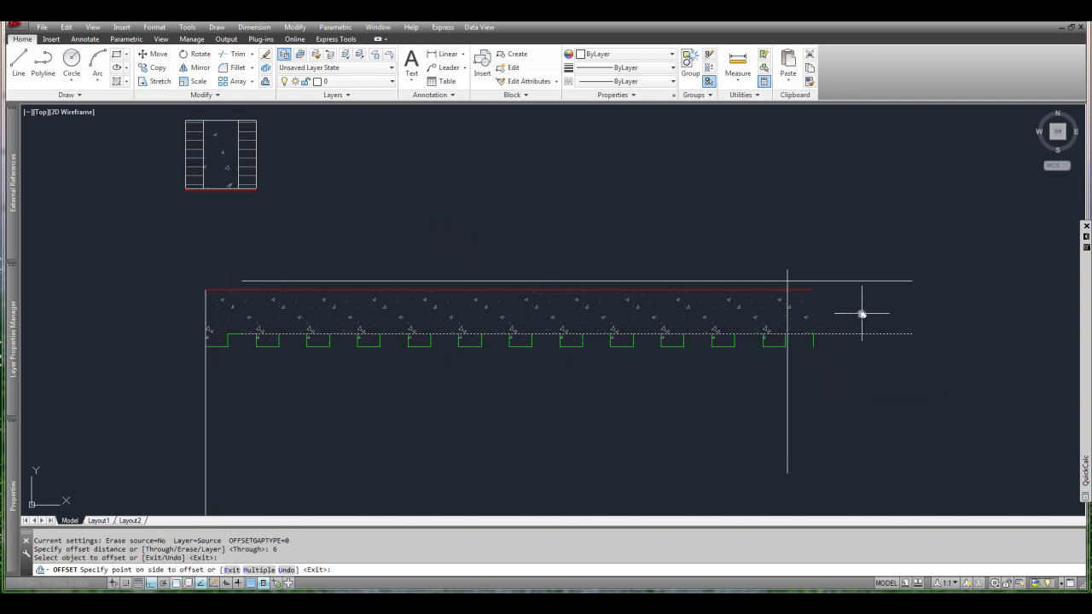
pyautogui.click(828, 294)
pyautogui.press('Escape')
# Step: Raise the deck's top grip to the offset line for a 6.0000 thickness
pyautogui.click(805, 288)
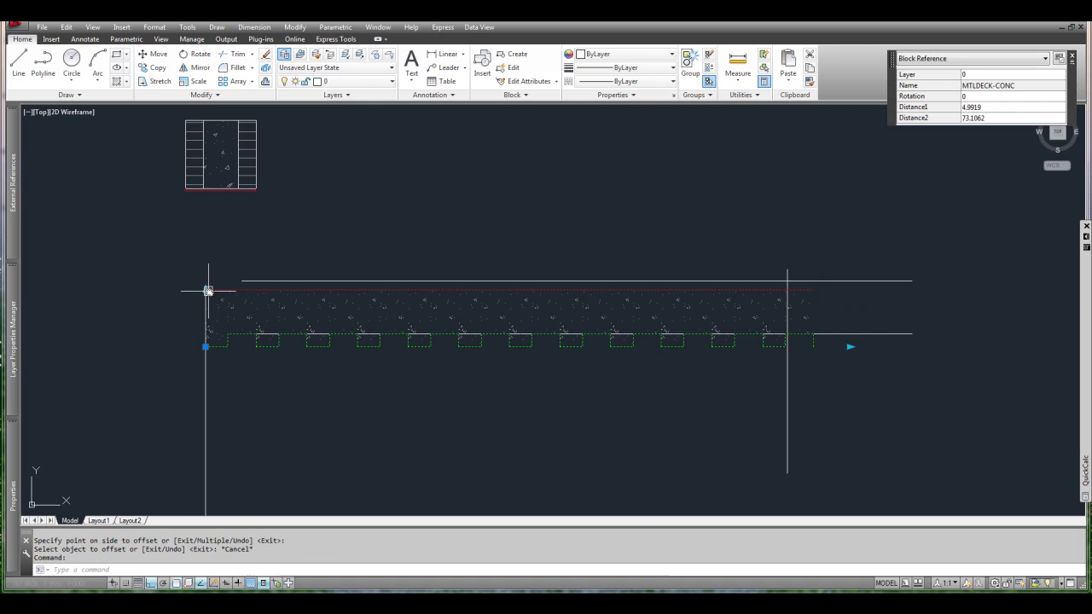
pyautogui.click(205, 289)
pyautogui.click(244, 278)
pyautogui.press('Escape')
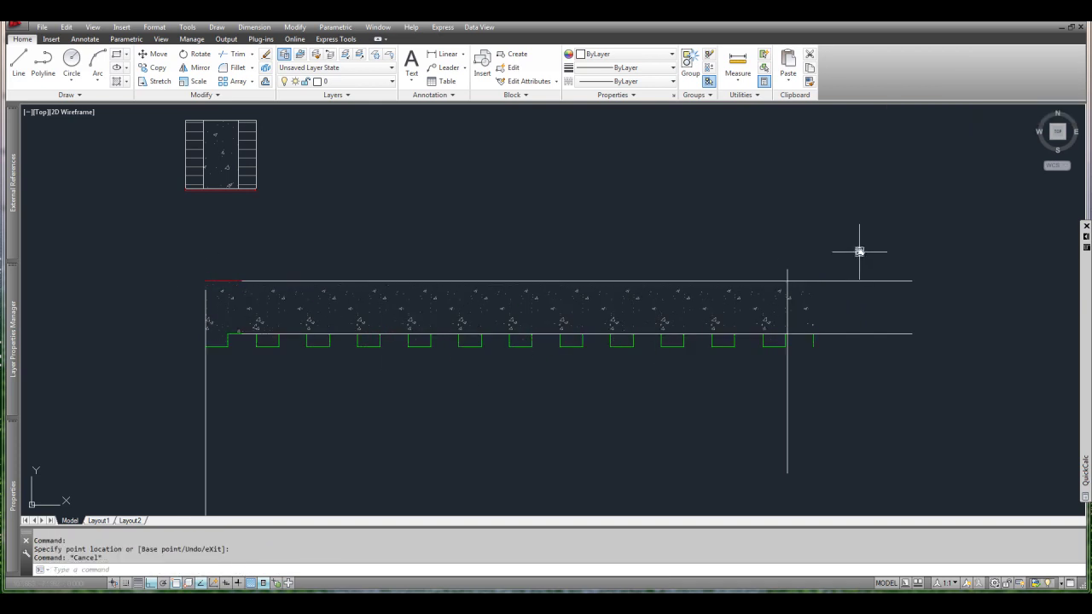
# Step: Erase the two horizontal helper lines
pyautogui.click(858, 246)
pyautogui.click(841, 349)
pyautogui.write('e')
pyautogui.press('Return')
# Step: Erase the right and left vertical guide lines
pyautogui.click(817, 398)
pyautogui.click(751, 429)
pyautogui.write('e')
pyautogui.press('Return')
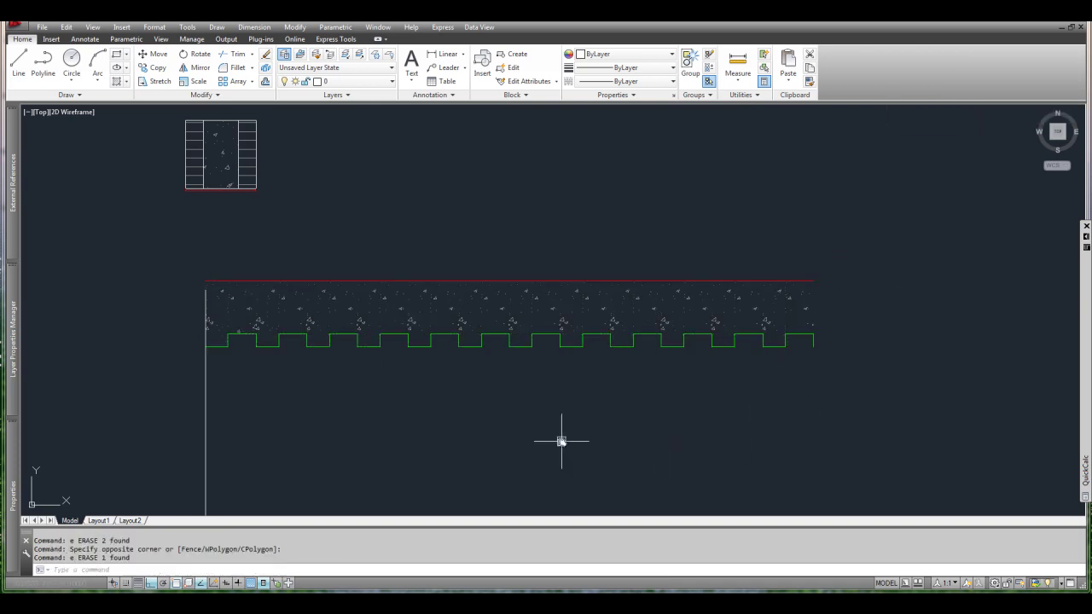
pyautogui.click(517, 434)
pyautogui.click(192, 460)
pyautogui.write('e')
pyautogui.press('Return')
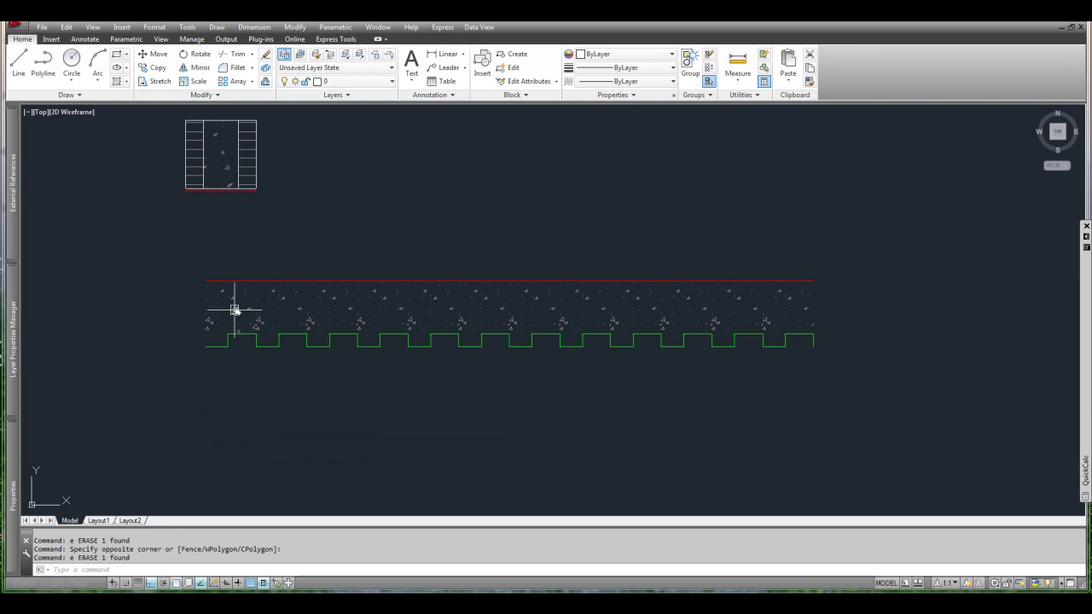
# Step: Drag the deck's right-end grip left, shortening it to 43.1428
pyautogui.click(816, 322)
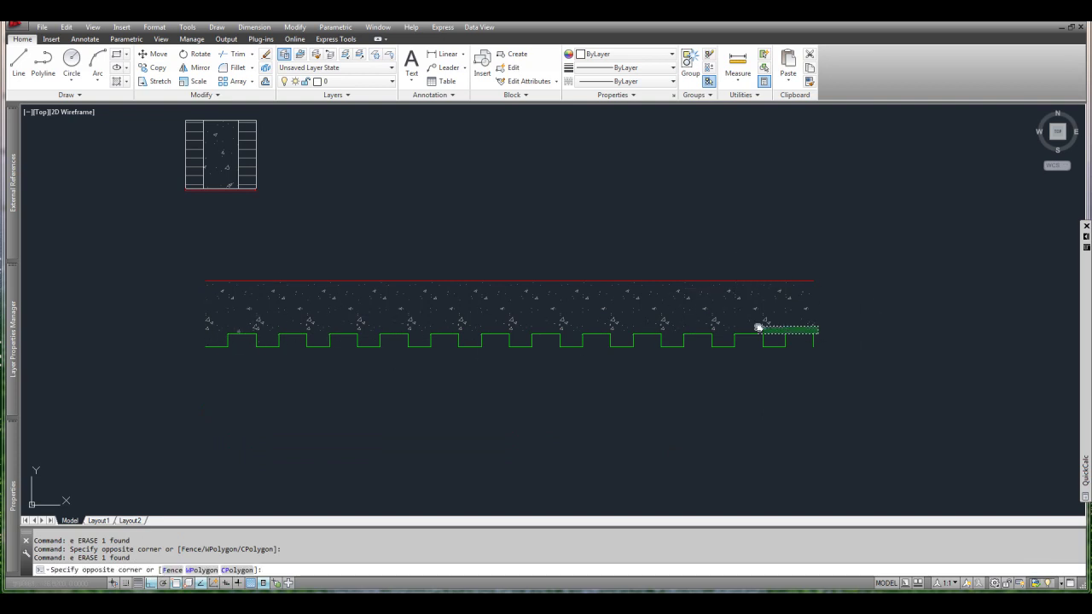
pyautogui.click(759, 334)
pyautogui.press('Escape')
pyautogui.click(795, 333)
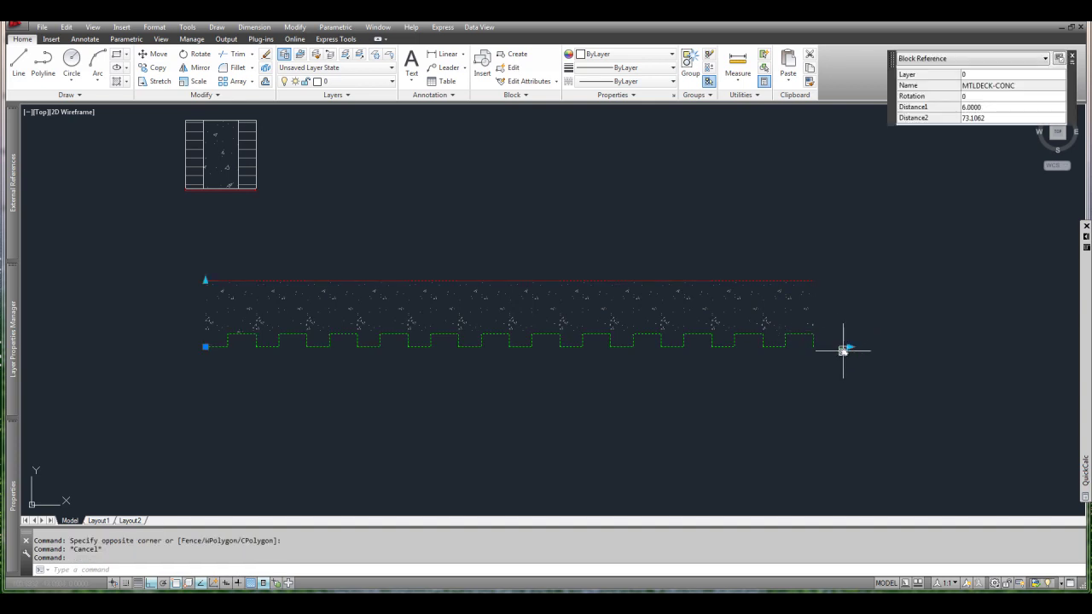
pyautogui.click(847, 348)
pyautogui.press('Escape')
pyautogui.moveTo(946, 359); pyautogui.dragTo(826, 367, button='middle')
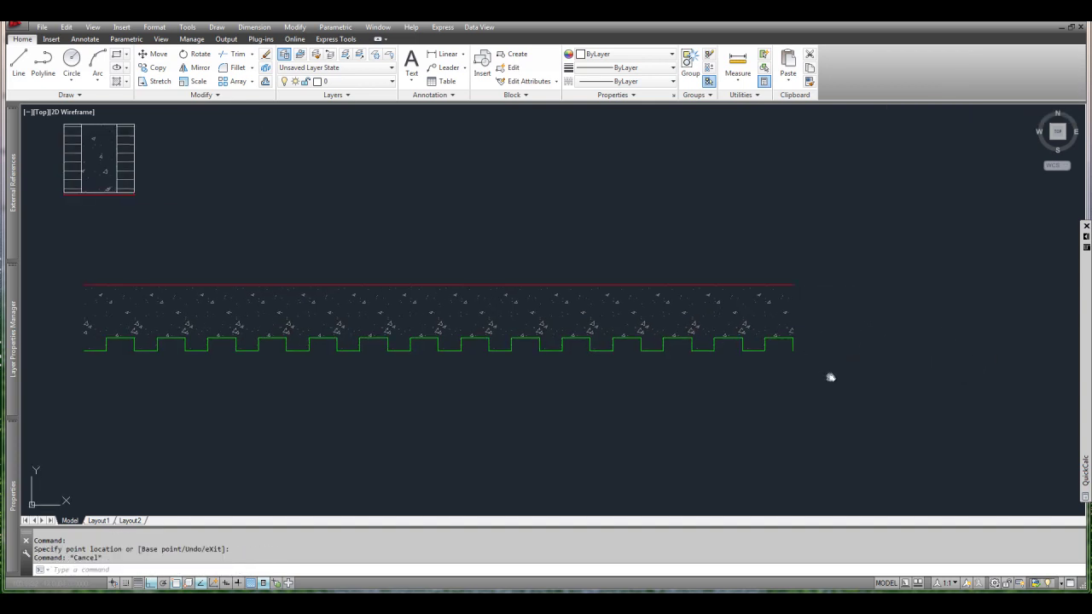
pyautogui.scroll(-2, 790, 365)
pyautogui.click(782, 341)
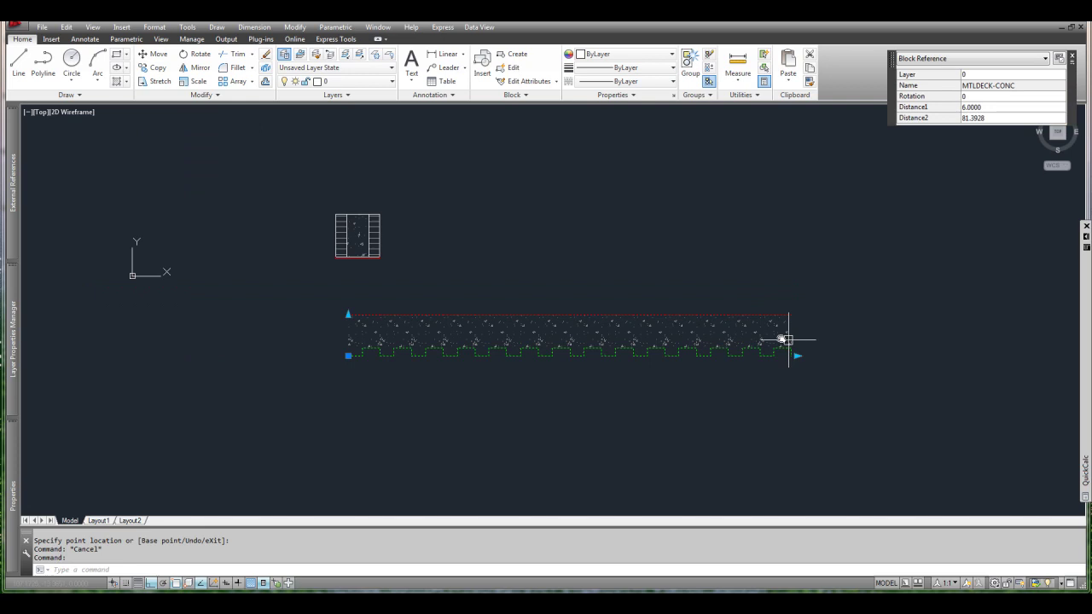
pyautogui.click(798, 359)
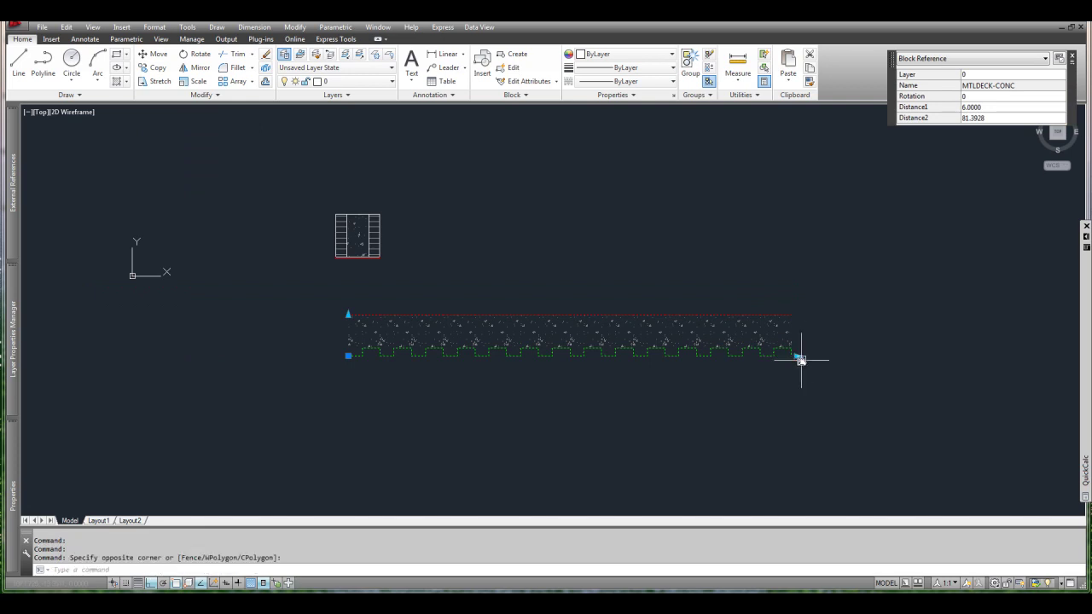
pyautogui.click(798, 360)
pyautogui.click(541, 383)
pyautogui.press('Escape')
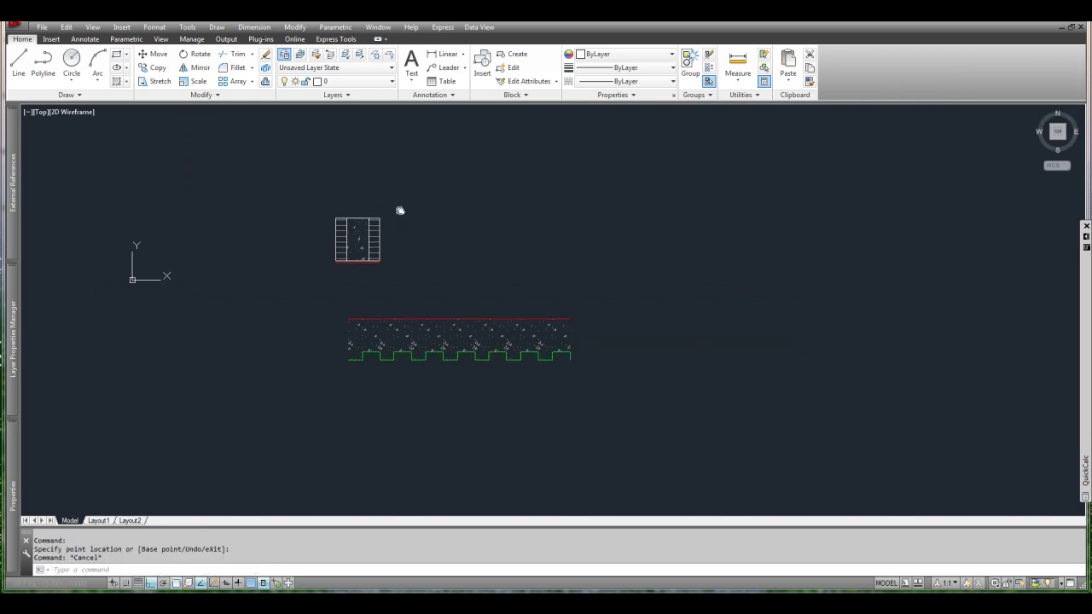
# Step: Zoom in and window-select the deck top
pyautogui.scroll(2, 400, 209)
pyautogui.click(573, 395)
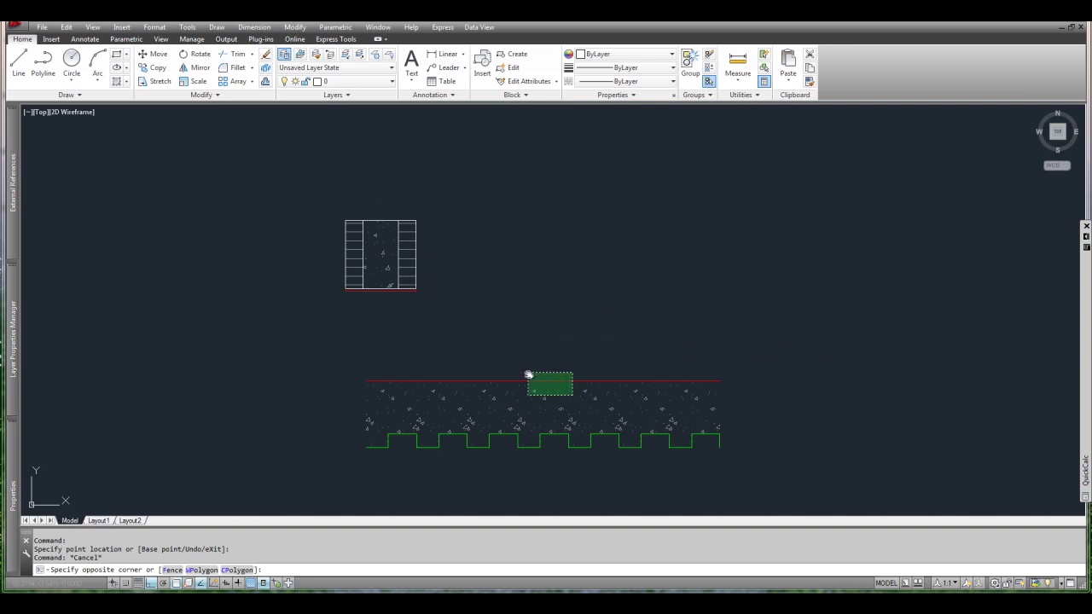
pyautogui.click(527, 373)
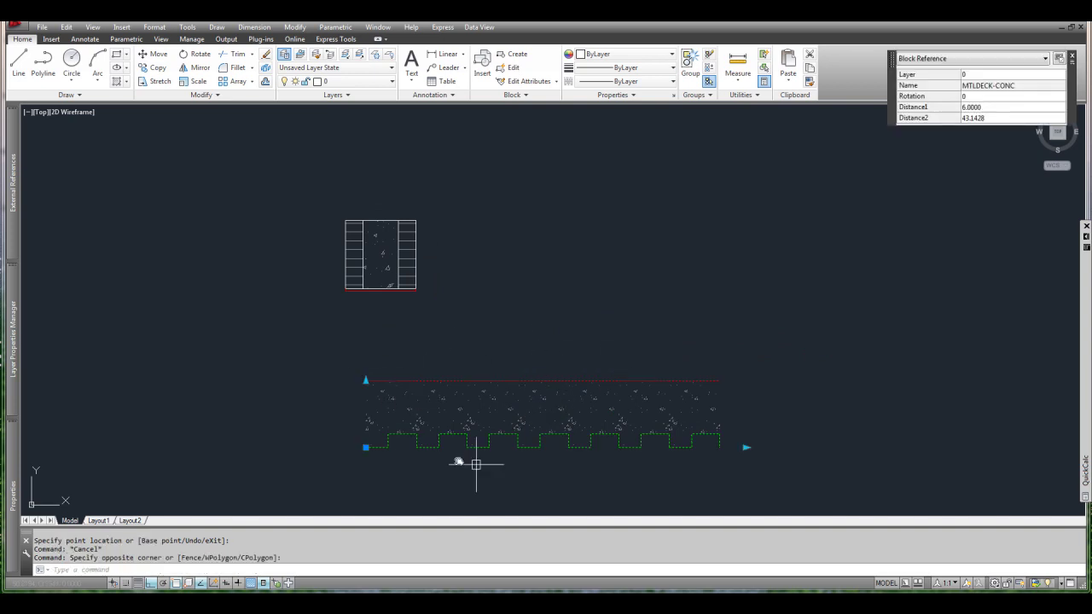
# Step: Move the CMU block from its bottom corner down onto the red slab line
pyautogui.moveTo(466, 342); pyautogui.dragTo(510, 359, button='middle')
pyautogui.press('Escape')
pyautogui.scroll(2, 384, 294)
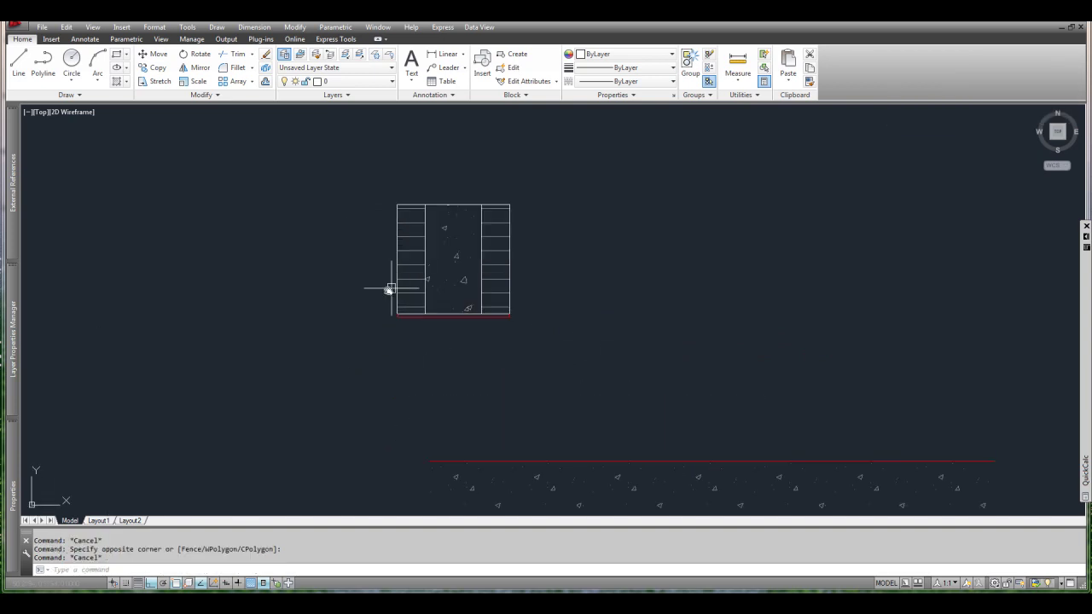
pyautogui.moveTo(408, 256); pyautogui.dragTo(394, 329, button='middle')
pyautogui.click(390, 303)
pyautogui.click(392, 302)
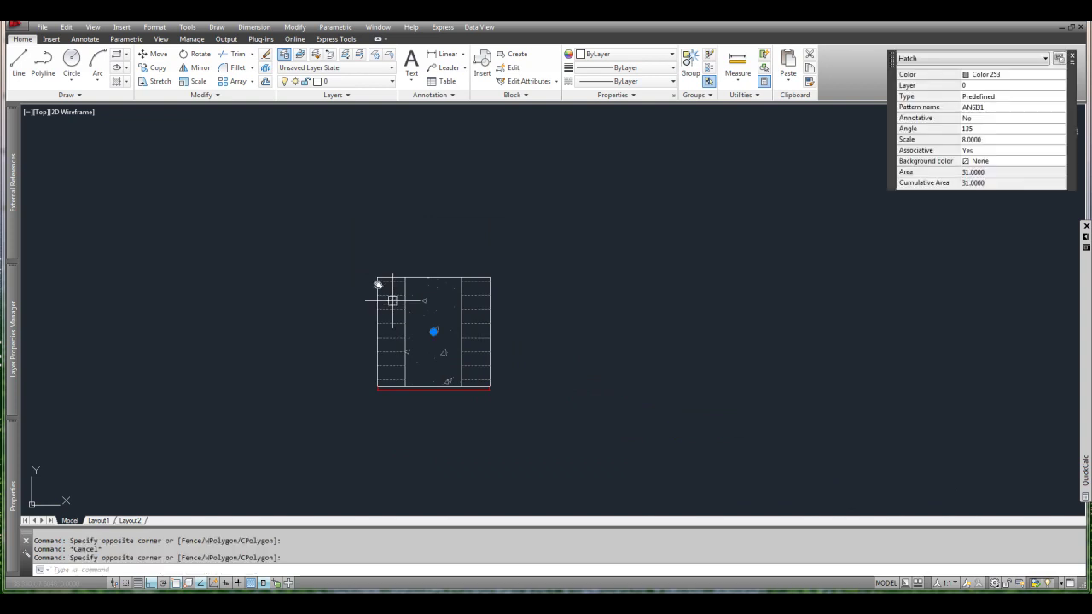
pyautogui.press('Escape')
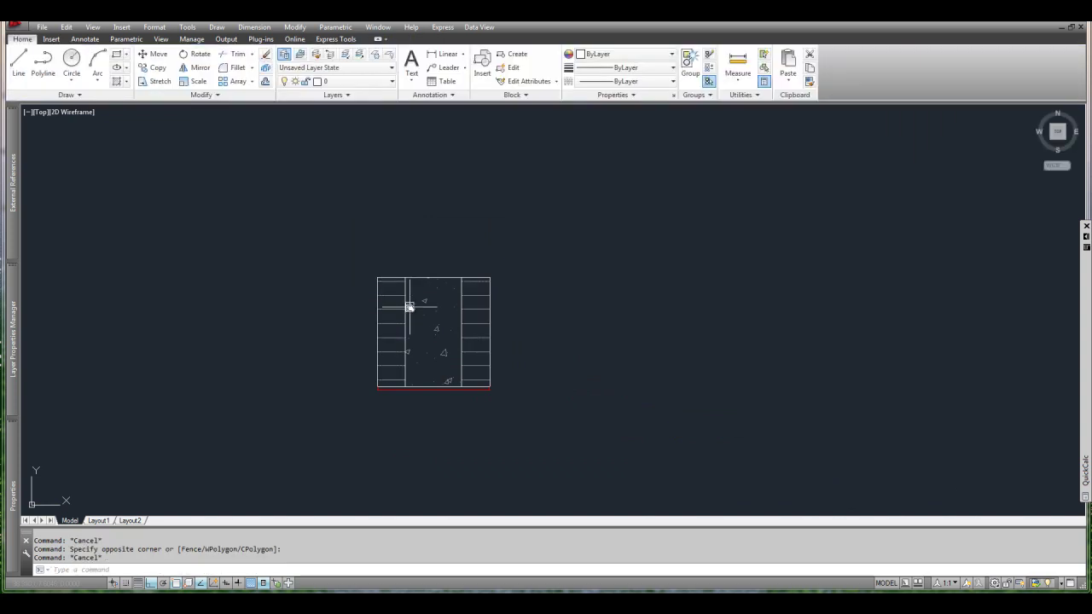
pyautogui.scroll(-2, 384, 292)
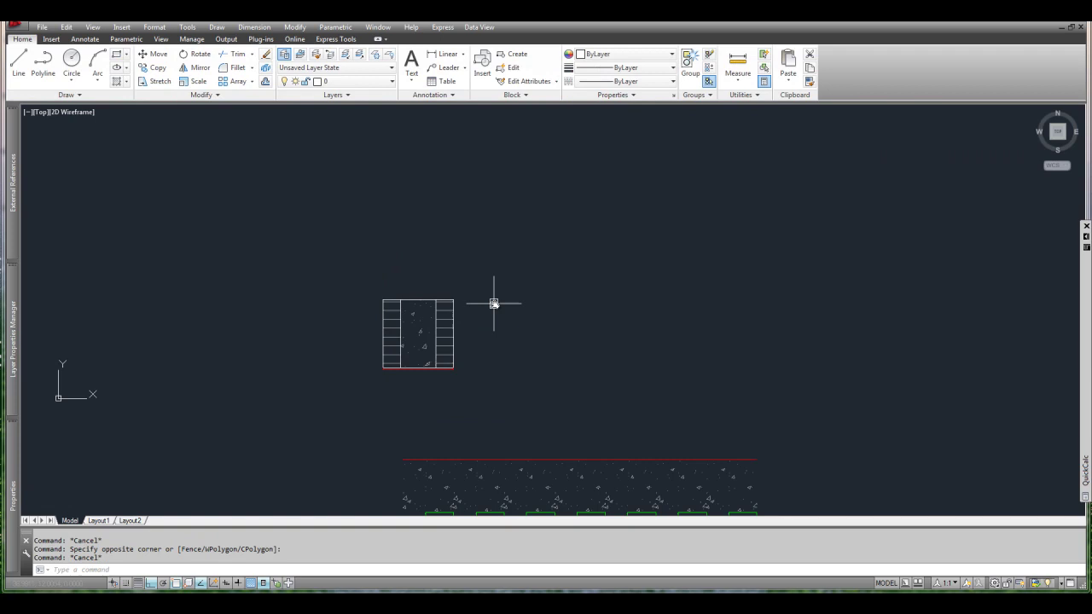
pyautogui.click(509, 243)
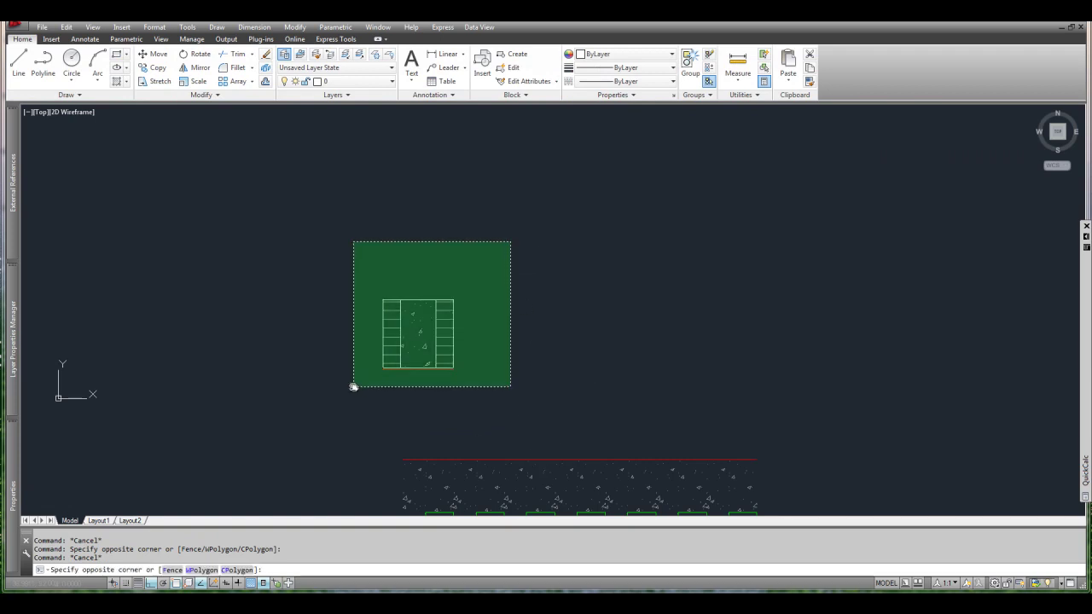
pyautogui.click(346, 408)
pyautogui.write('m')
pyautogui.press('Return')
pyautogui.click(384, 372)
pyautogui.click(403, 459)
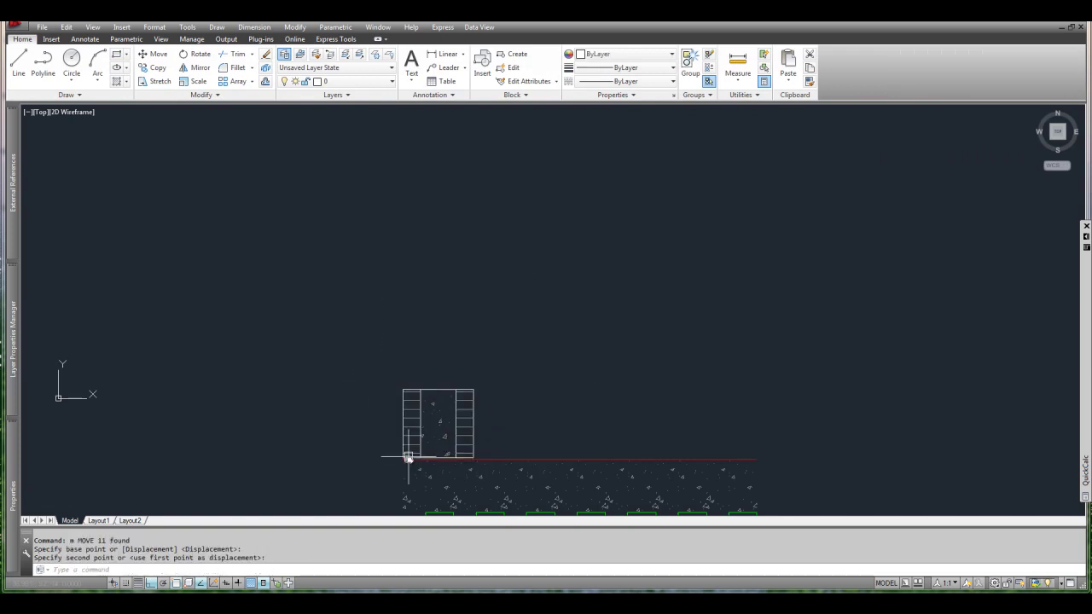
# Step: Copy the CMU block from its bottom-right corner, stacking two copies on top
pyautogui.click(371, 337)
pyautogui.click(490, 474)
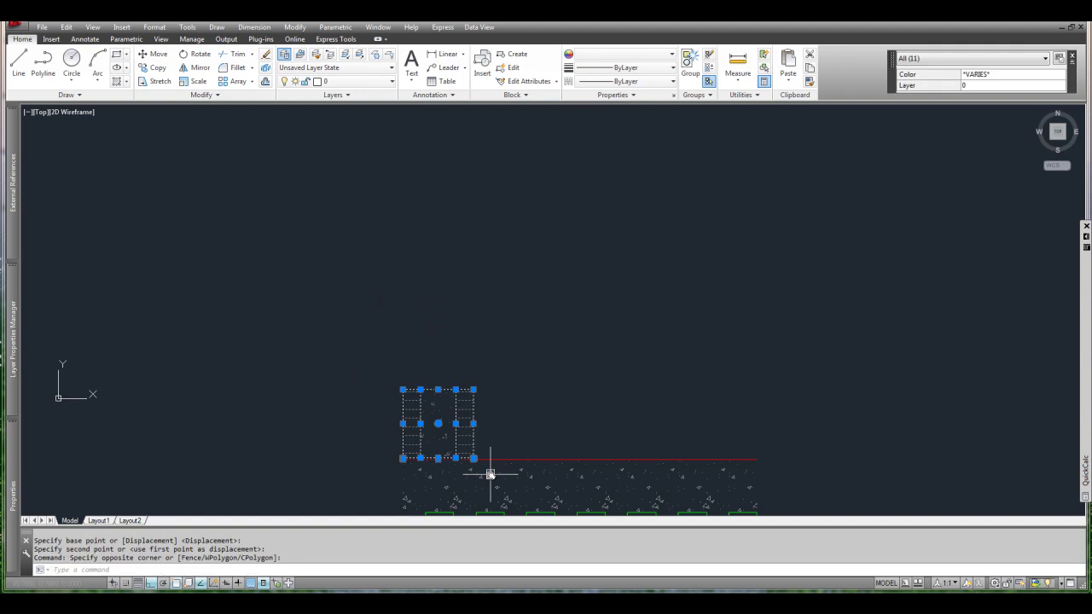
pyautogui.write('co')
pyautogui.press('Return')
pyautogui.scroll(6, 486, 474)
pyautogui.scroll(-5, 426, 401)
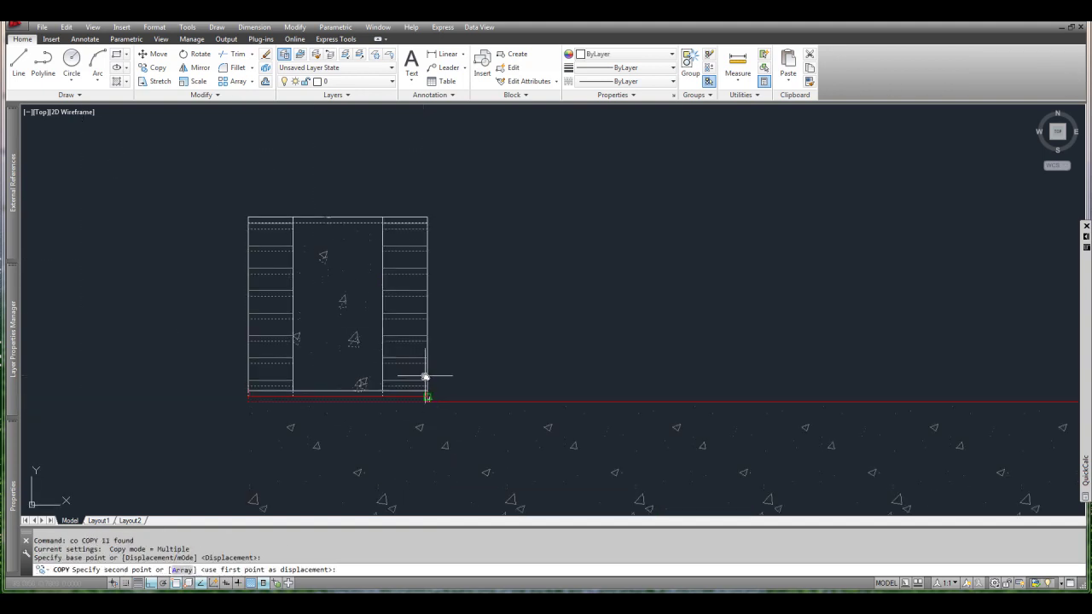
pyautogui.click(426, 384)
pyautogui.click(427, 316)
pyautogui.click(426, 245)
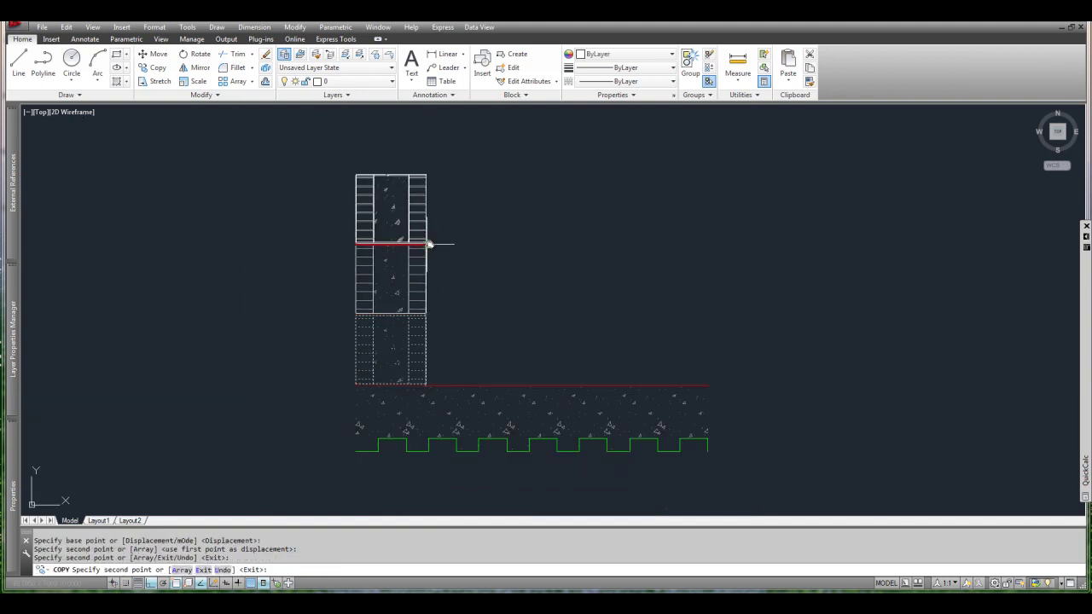
# Step: Stack three more copies to complete the six-block-high wall
pyautogui.scroll(-2, 432, 217)
pyautogui.moveTo(431, 200); pyautogui.dragTo(438, 242, button='middle')
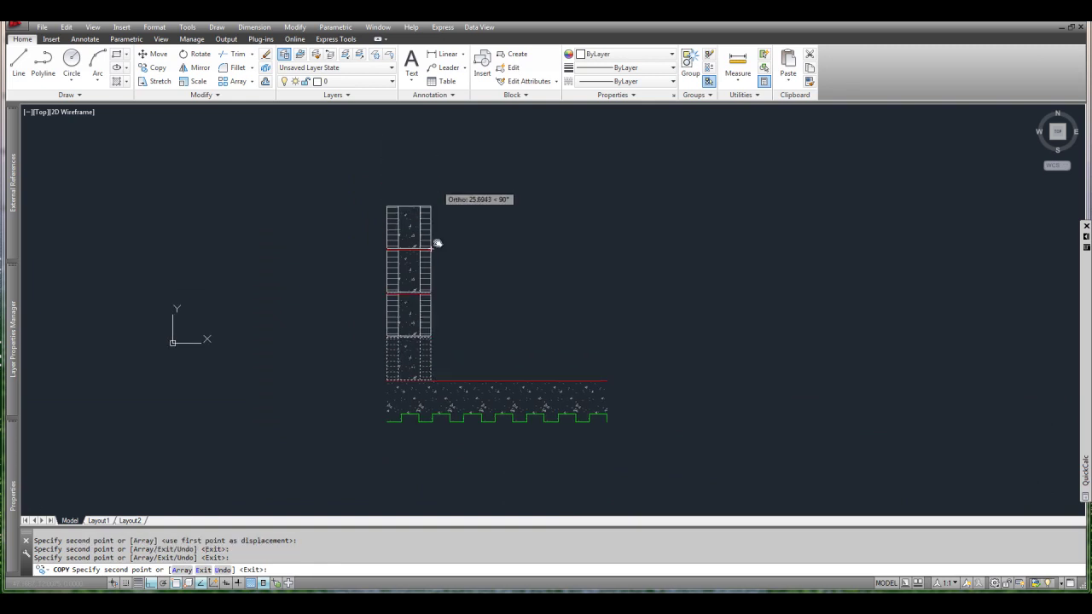
pyautogui.click(430, 249)
pyautogui.click(429, 207)
pyautogui.scroll(-2, 431, 198)
pyautogui.click(432, 185)
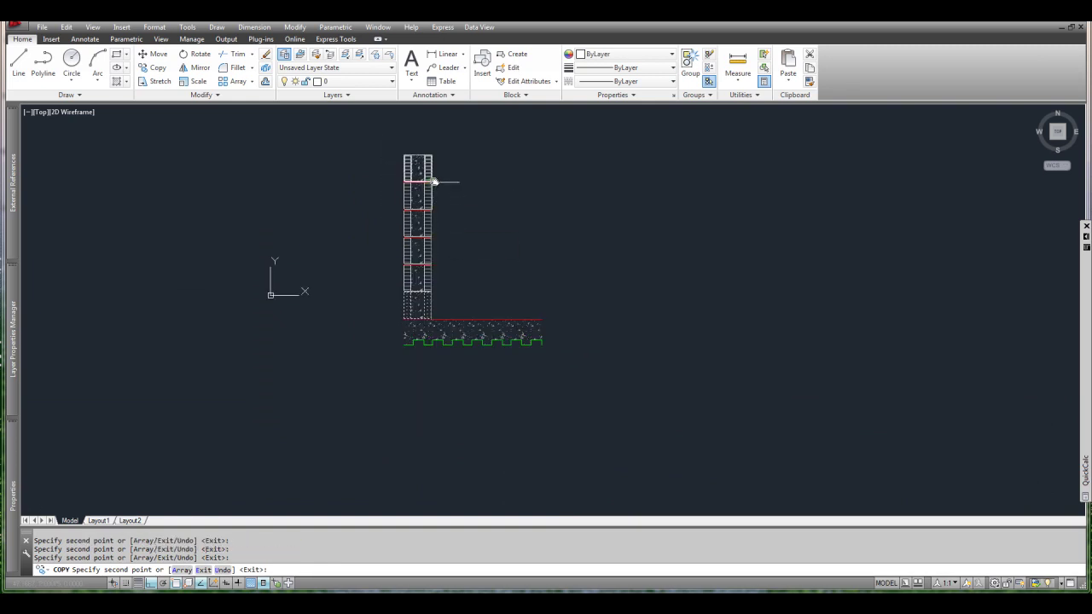
pyautogui.press('Escape')
# Step: Pan and zoom to review the stacked wall down to its base
pyautogui.moveTo(458, 200); pyautogui.dragTo(466, 344, button='middle')
pyautogui.scroll(2, 466, 275)
pyautogui.scroll(-2, 466, 275)
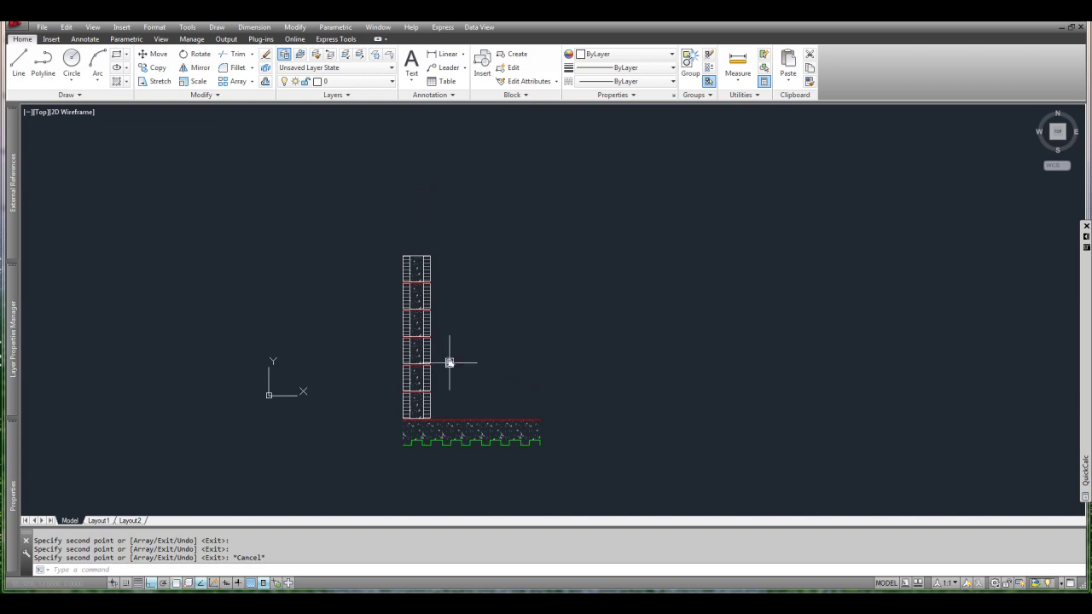
pyautogui.scroll(4, 442, 376)
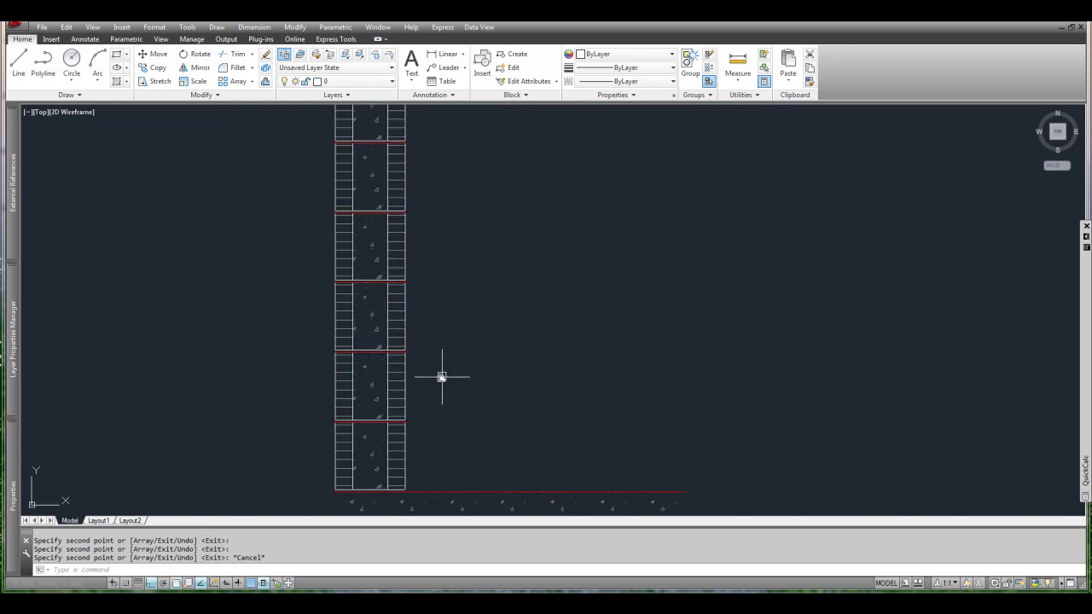
pyautogui.scroll(-2, 443, 372)
# Step: Inspect the wall block's concrete hatch, side lines and column objects by selecting them
pyautogui.click(438, 336)
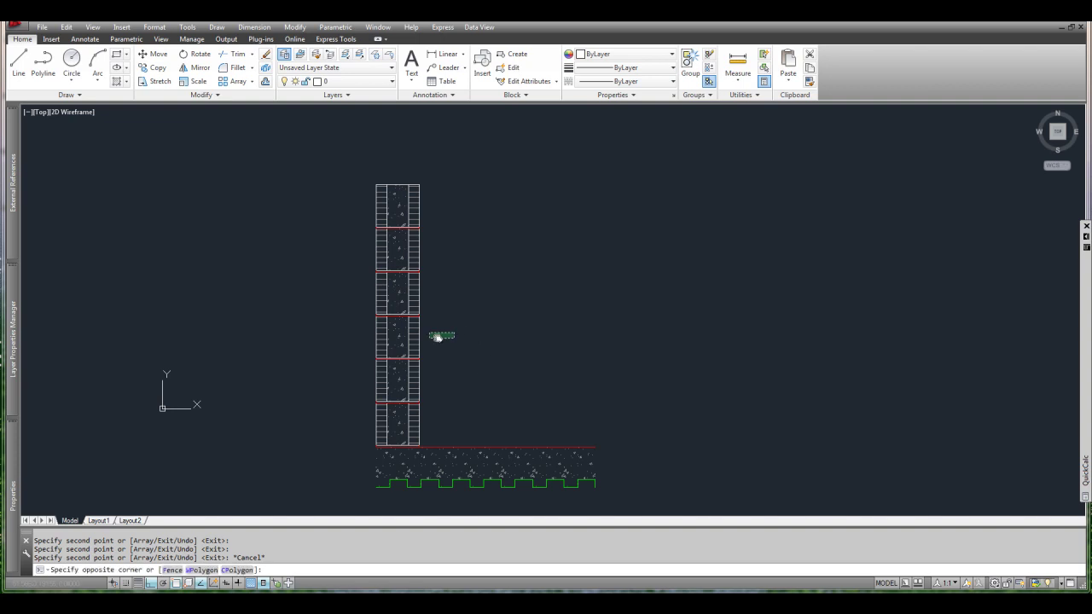
pyautogui.click(401, 338)
pyautogui.press('Escape')
pyautogui.click(398, 375)
pyautogui.scroll(4, 416, 376)
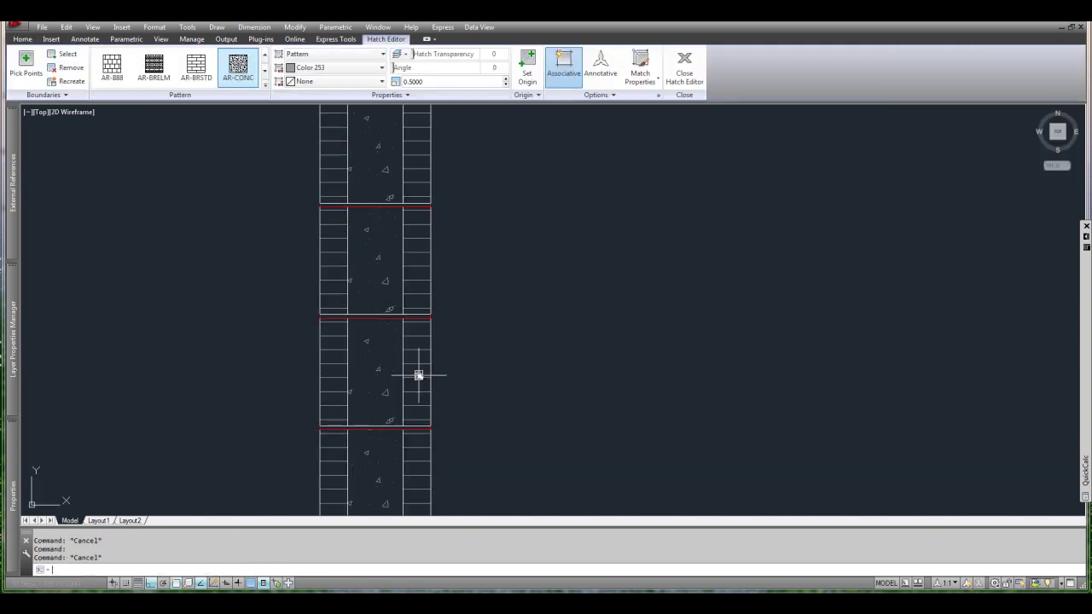
pyautogui.doubleClick(415, 378)
pyautogui.press('Escape')
pyautogui.click(402, 366)
pyautogui.click(432, 366)
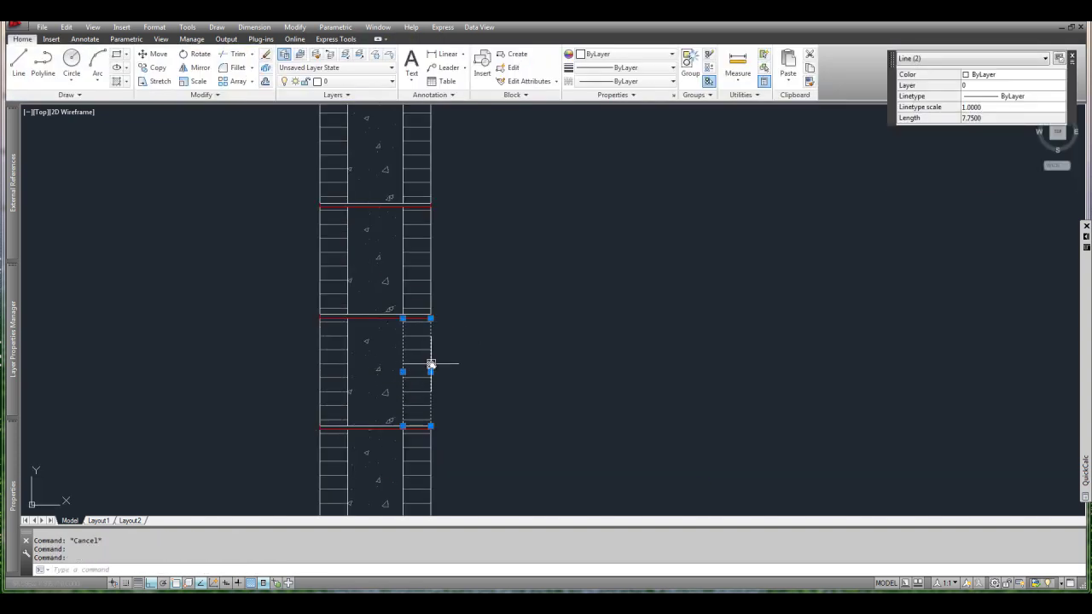
pyautogui.press('Escape')
pyautogui.scroll(6, 428, 326)
pyautogui.scroll(3, 429, 326)
pyautogui.click(463, 265)
pyautogui.click(453, 293)
pyautogui.scroll(-10, 453, 292)
pyautogui.press('Escape')
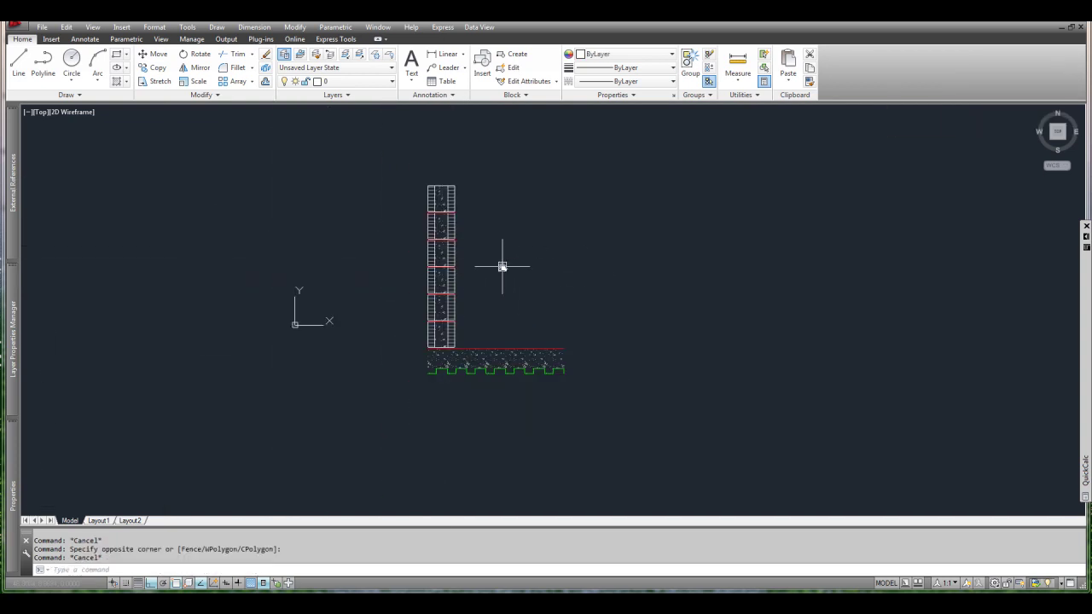
# Step: Undo the stacked copies and the move with U
pyautogui.write('u')
pyautogui.press('Return')
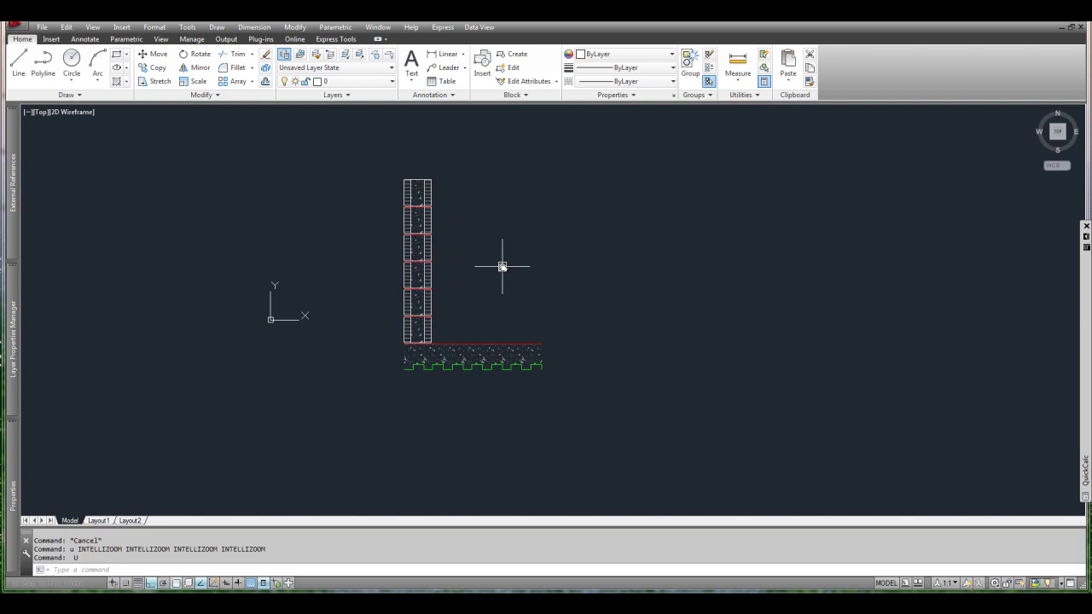
pyautogui.press('Return')
pyautogui.press('Return')
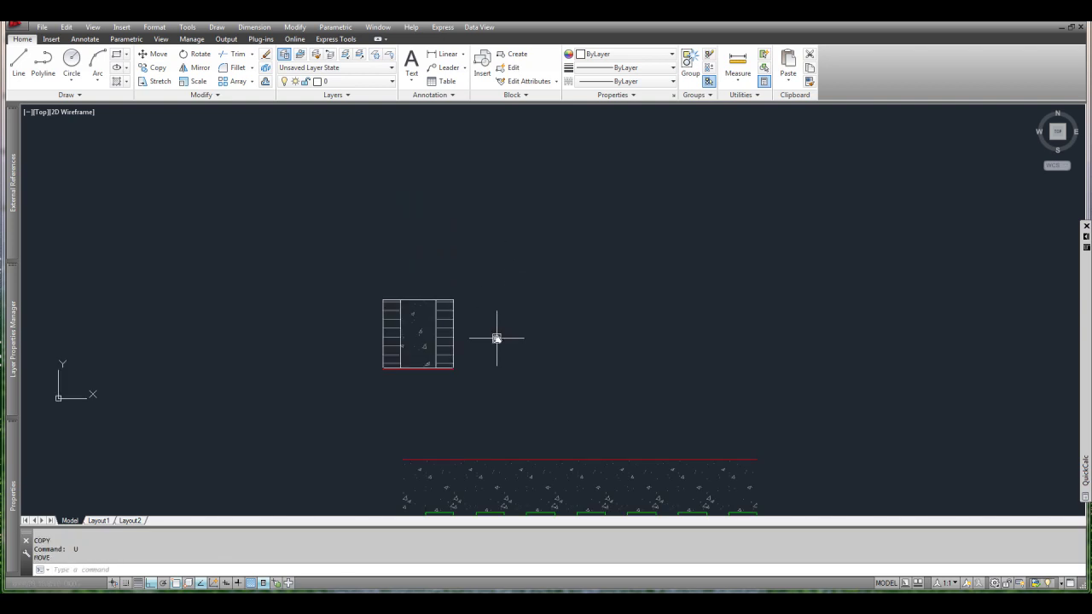
# Step: Select the metal deck slab block and grab its right stretch grip to lengthen it
pyautogui.scroll(3, 430, 360)
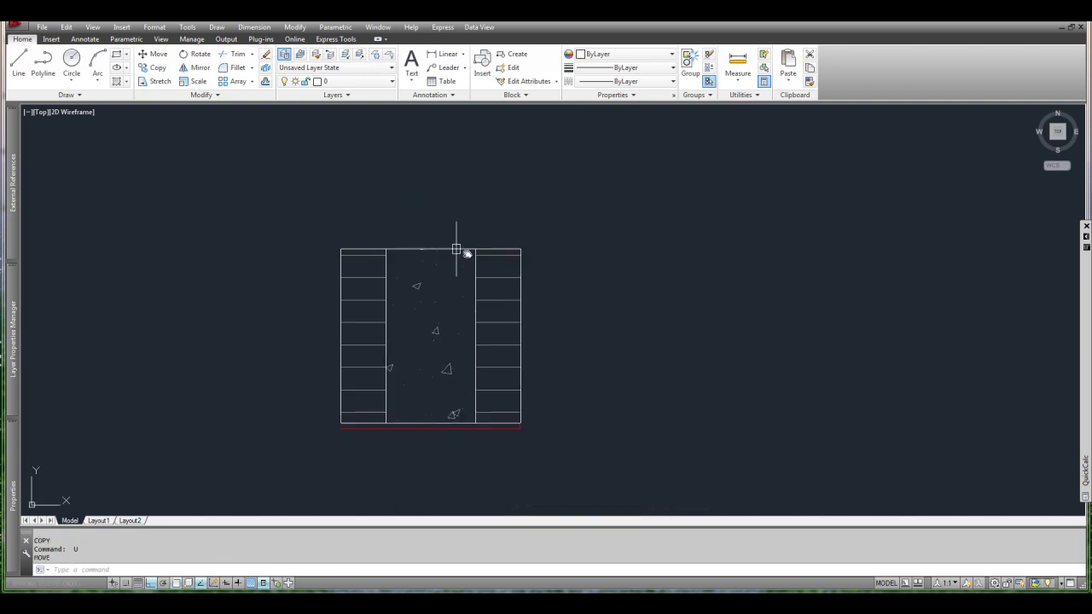
pyautogui.scroll(-2, 454, 294)
pyautogui.scroll(-2, 413, 269)
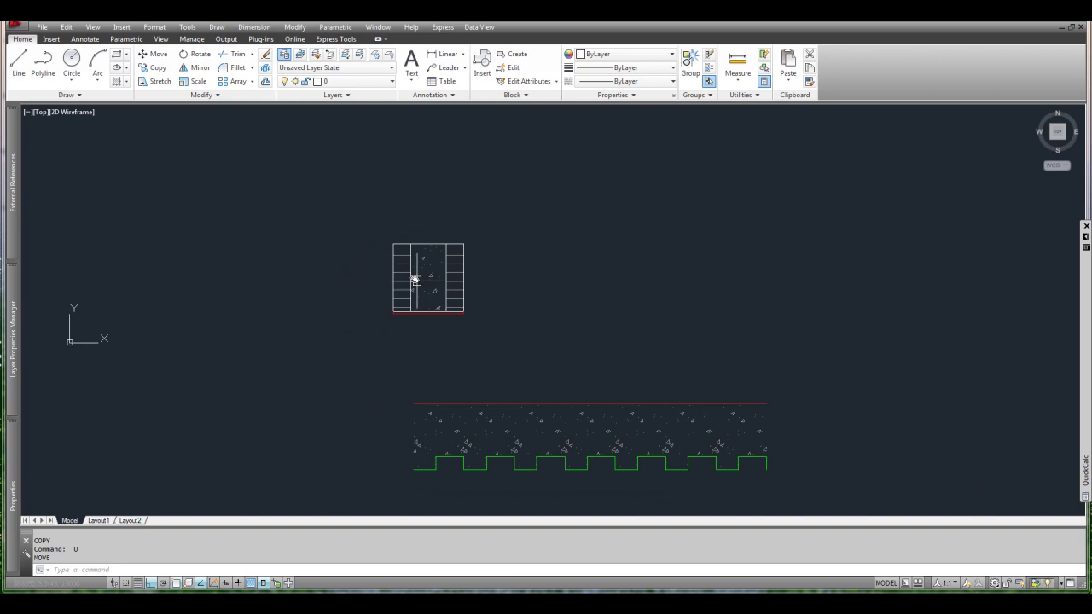
pyautogui.scroll(-2, 493, 348)
pyautogui.click(509, 415)
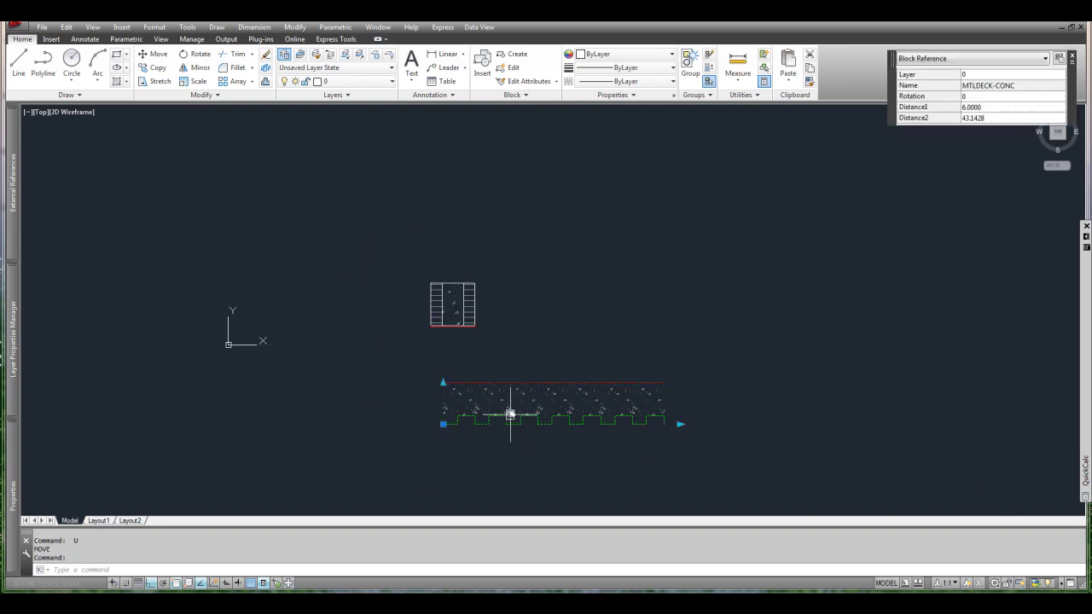
pyautogui.click(680, 424)
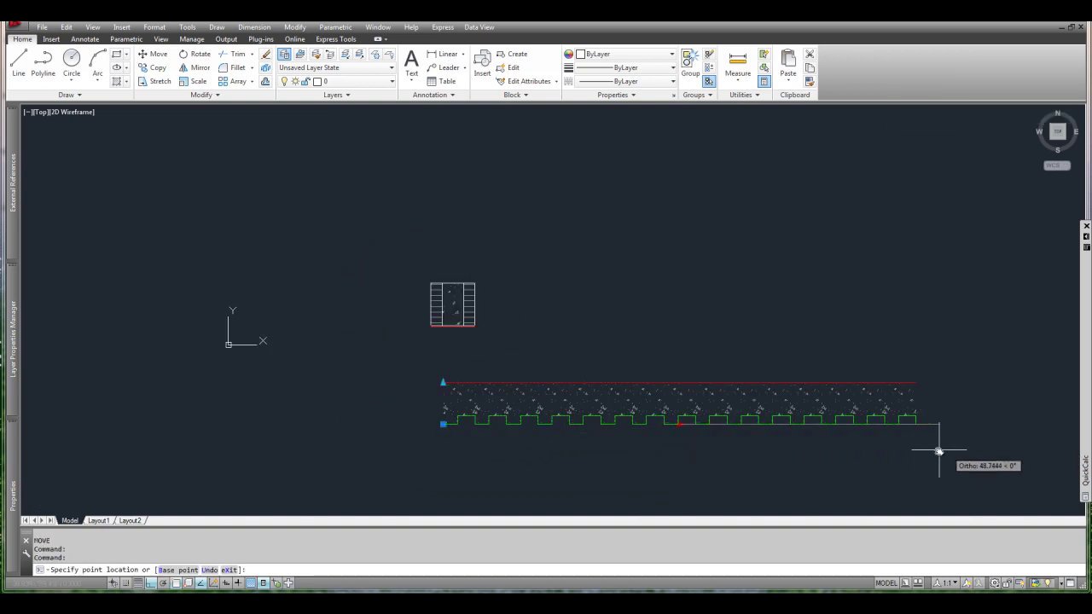
# Step: Finish lengthening the slab's right end and clear the selection
pyautogui.click(1016, 470)
pyautogui.press('Escape')
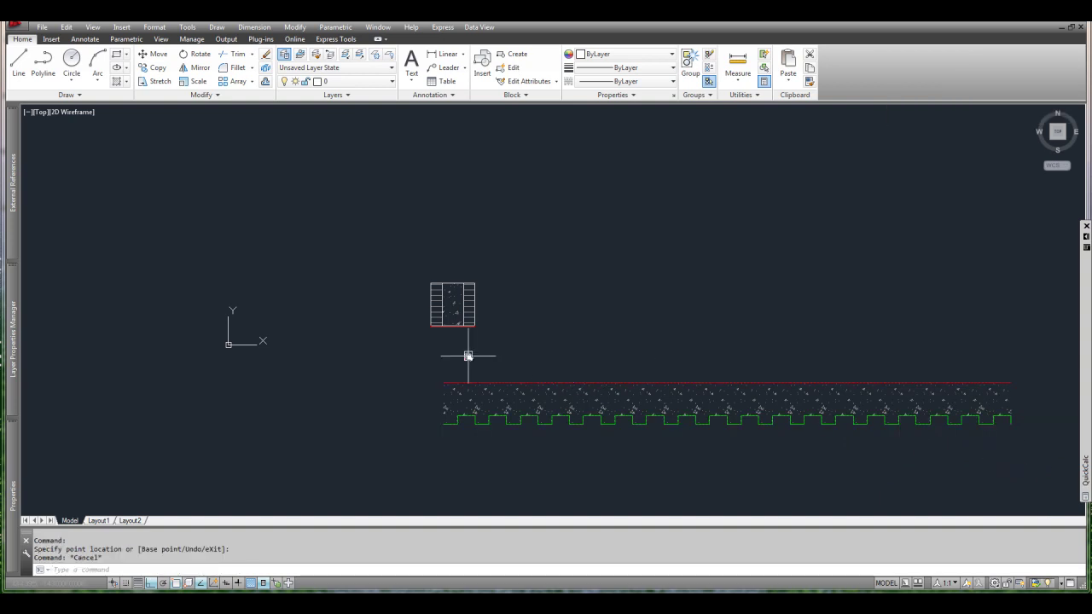
pyautogui.scroll(4, 465, 317)
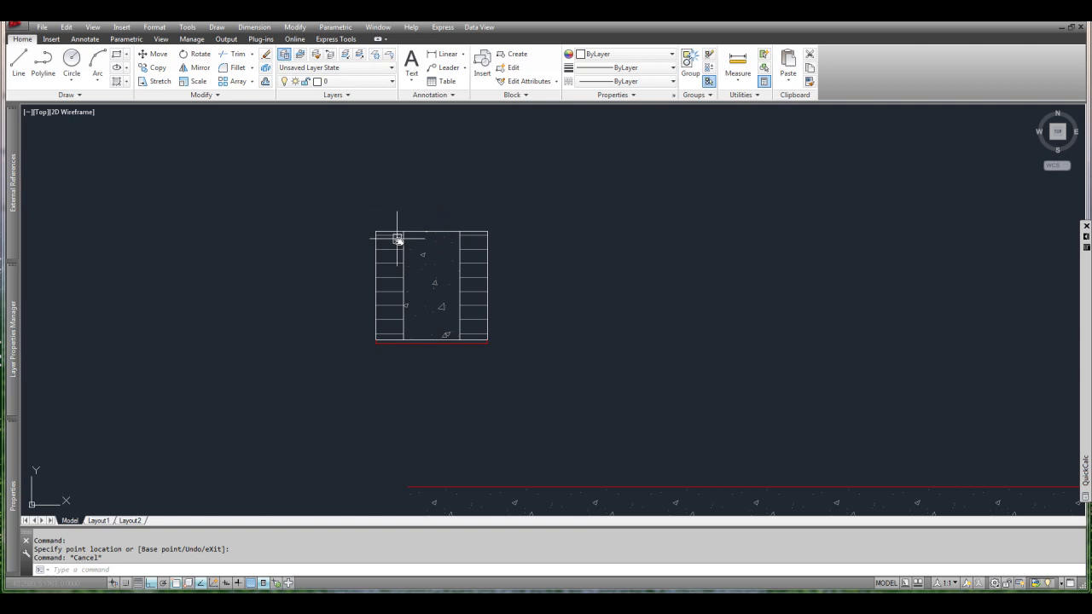
pyautogui.moveTo(415, 238); pyautogui.dragTo(417, 254, button='middle')
pyautogui.write('l')
pyautogui.press('space')
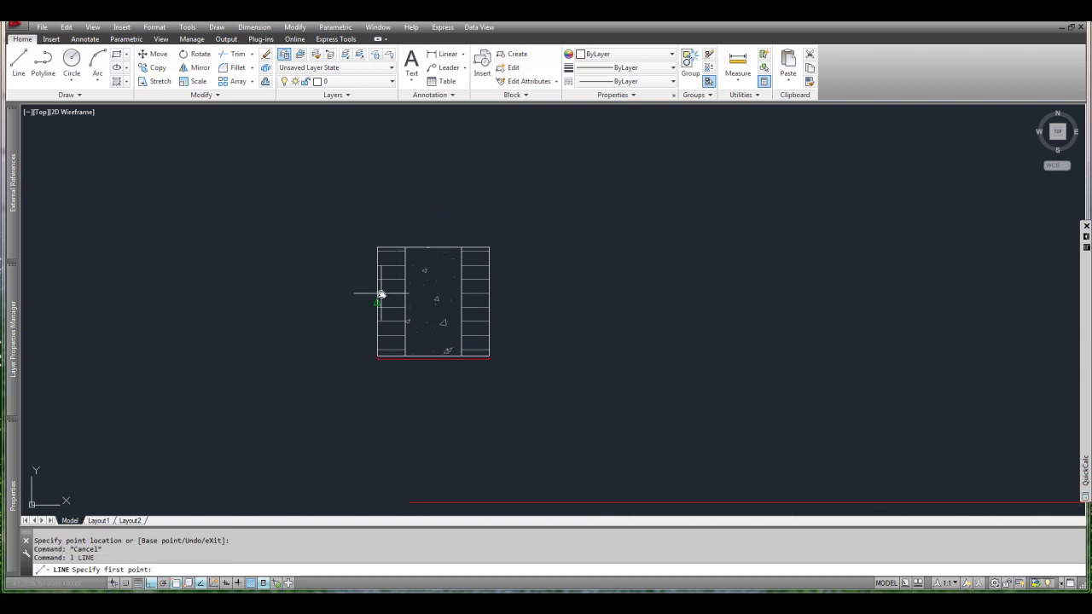
pyautogui.press('Escape')
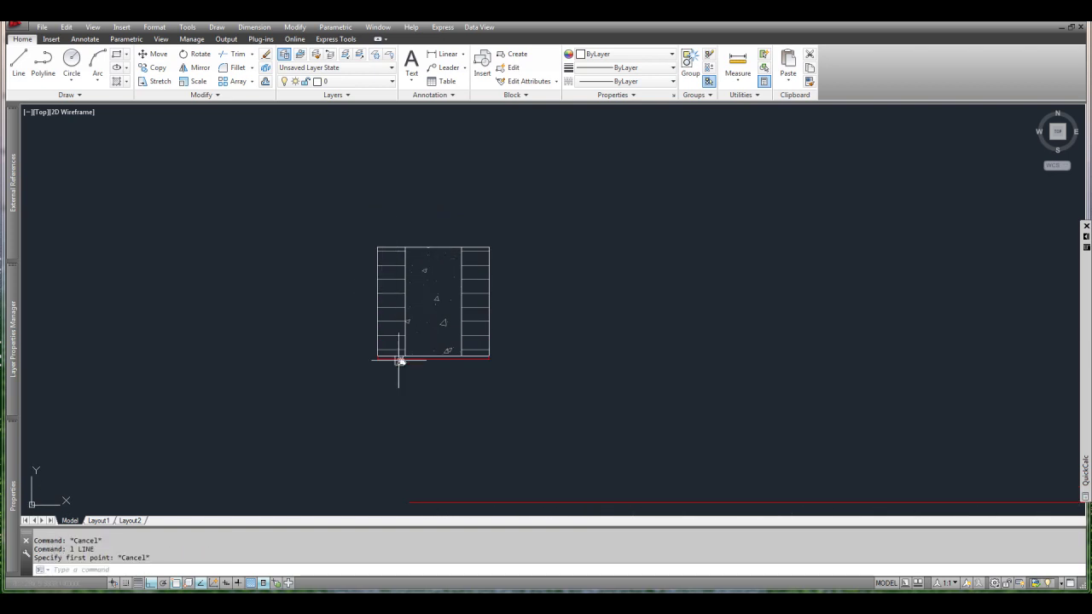
pyautogui.scroll(4, 377, 359)
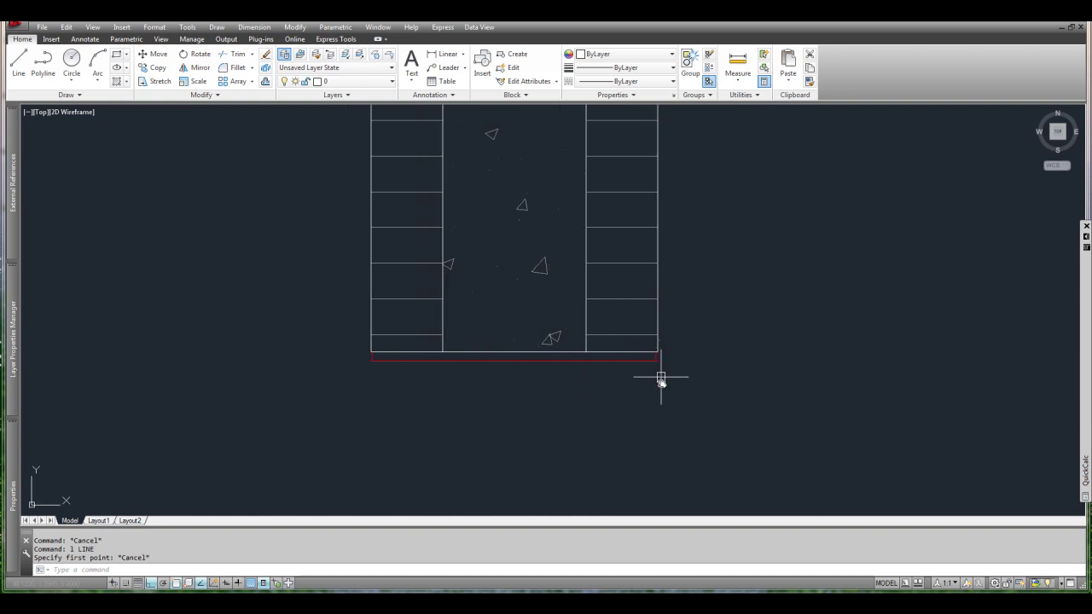
pyautogui.scroll(-4, 526, 384)
# Step: Copy the CMU unit twice from its bottom-right corner, stacking the copies on top
pyautogui.click(442, 242)
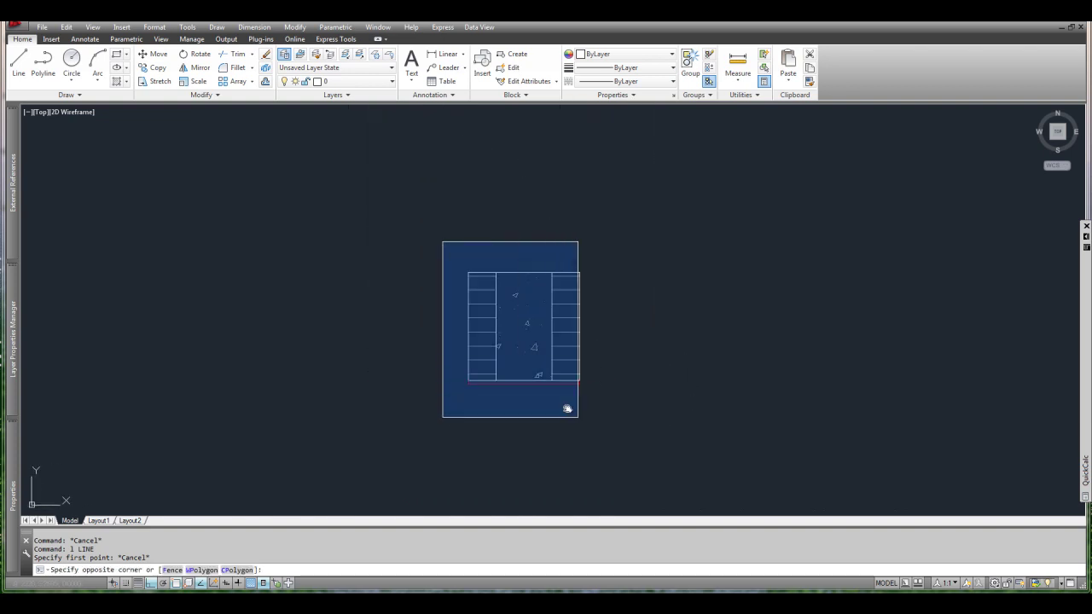
pyautogui.click(594, 419)
pyautogui.scroll(2, 589, 414)
pyautogui.write('co')
pyautogui.press('Return')
pyautogui.click(573, 371)
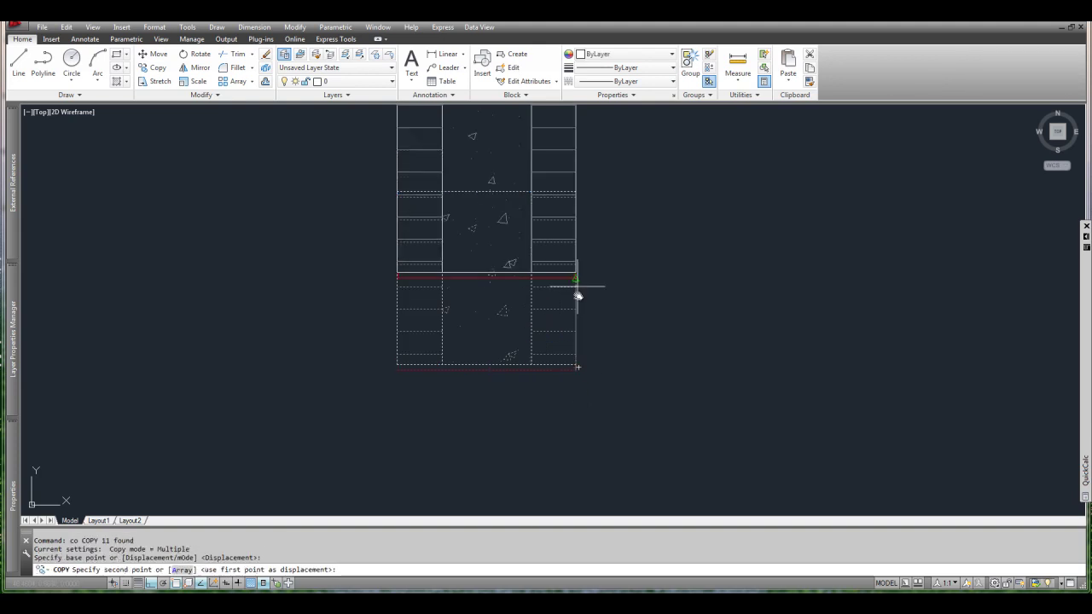
pyautogui.click(576, 192)
pyautogui.moveTo(592, 168); pyautogui.dragTo(598, 225, button='middle')
pyautogui.moveTo(587, 119); pyautogui.dragTo(585, 236, button='middle')
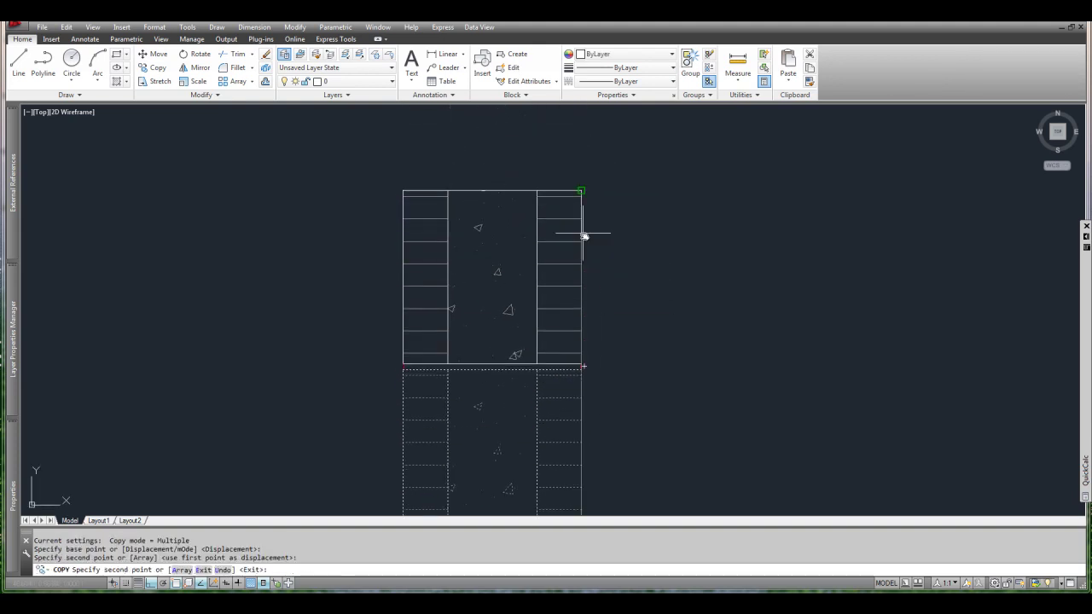
pyautogui.click(578, 187)
pyautogui.scroll(-4, 577, 187)
pyautogui.press('Escape')
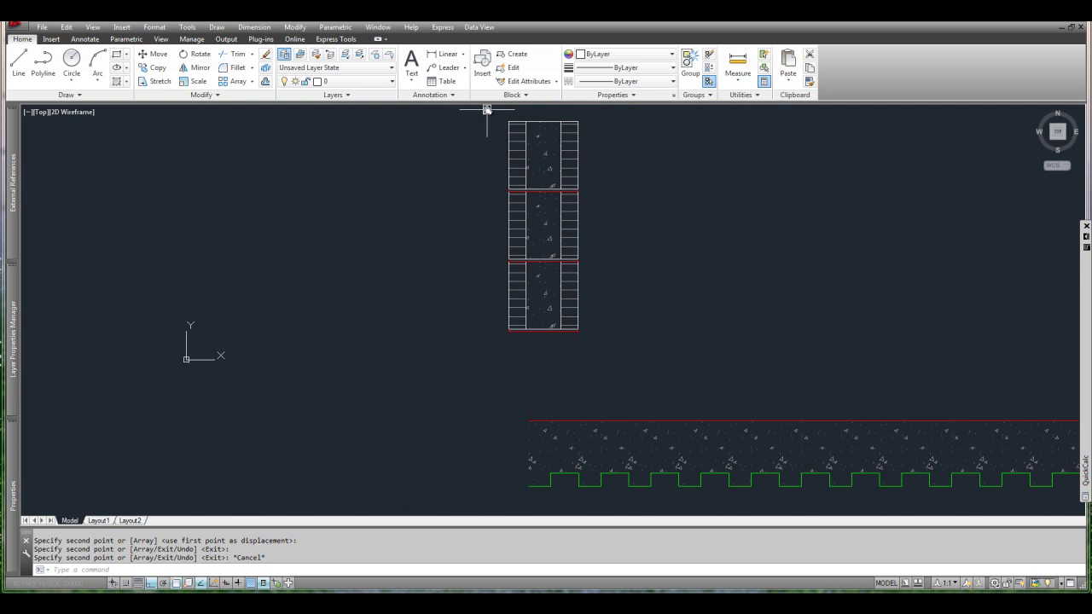
# Step: Window-select the two upper copies and erase them
pyautogui.click(487, 109)
pyautogui.click(621, 280)
pyautogui.write('e')
pyautogui.press('Return')
pyautogui.scroll(4, 552, 317)
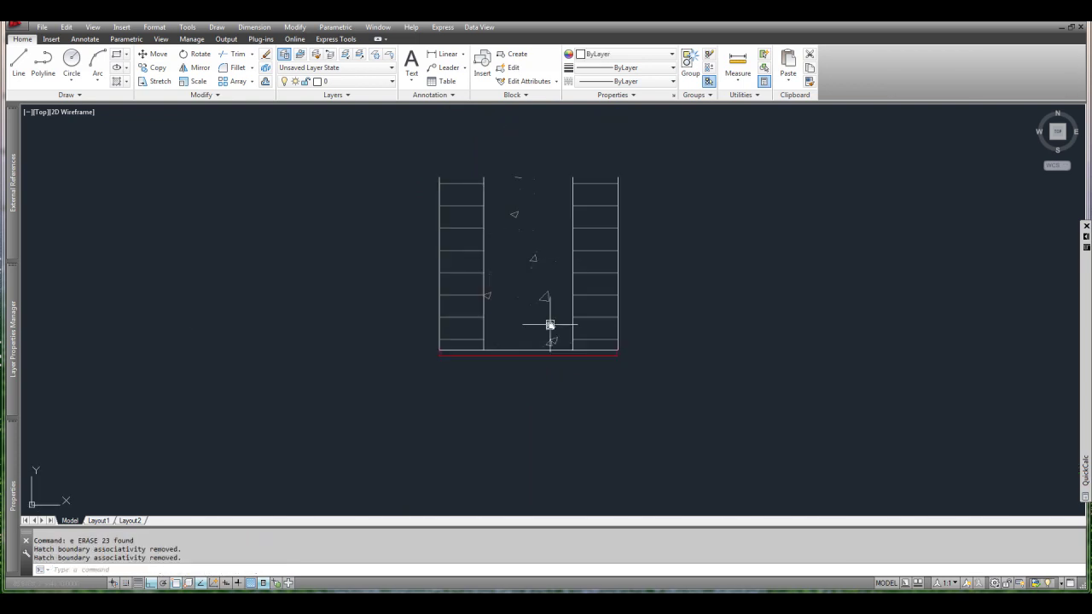
# Step: Copy the unit's bottom line from its right endpoint to the top-right corner
pyautogui.click(545, 350)
pyautogui.write('co')
pyautogui.press('Return')
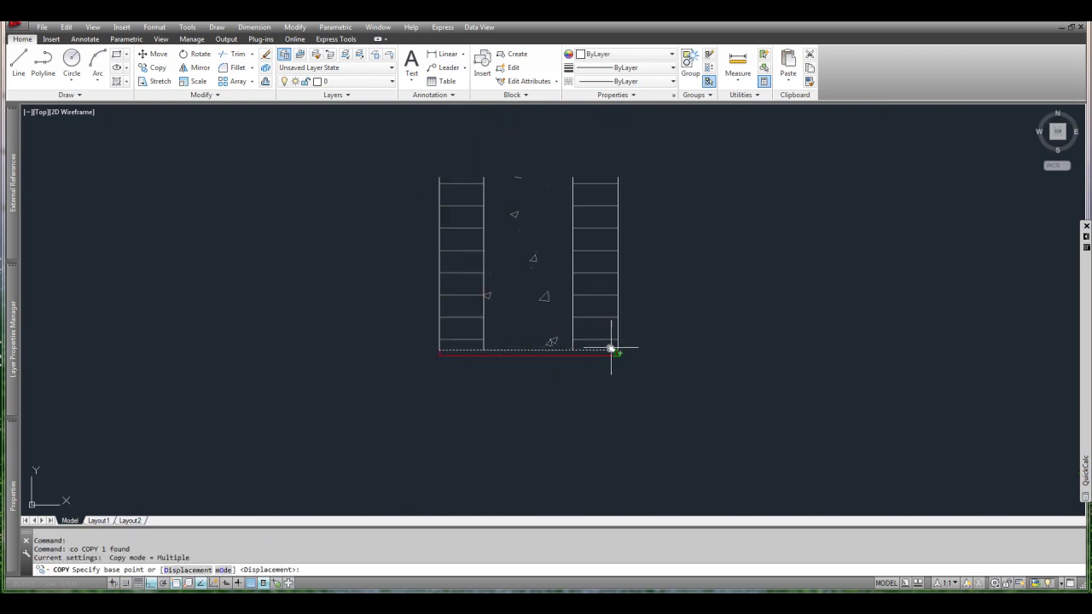
pyautogui.scroll(5, 614, 350)
pyautogui.click(626, 360)
pyautogui.scroll(-4, 625, 360)
pyautogui.scroll(-4, 627, 296)
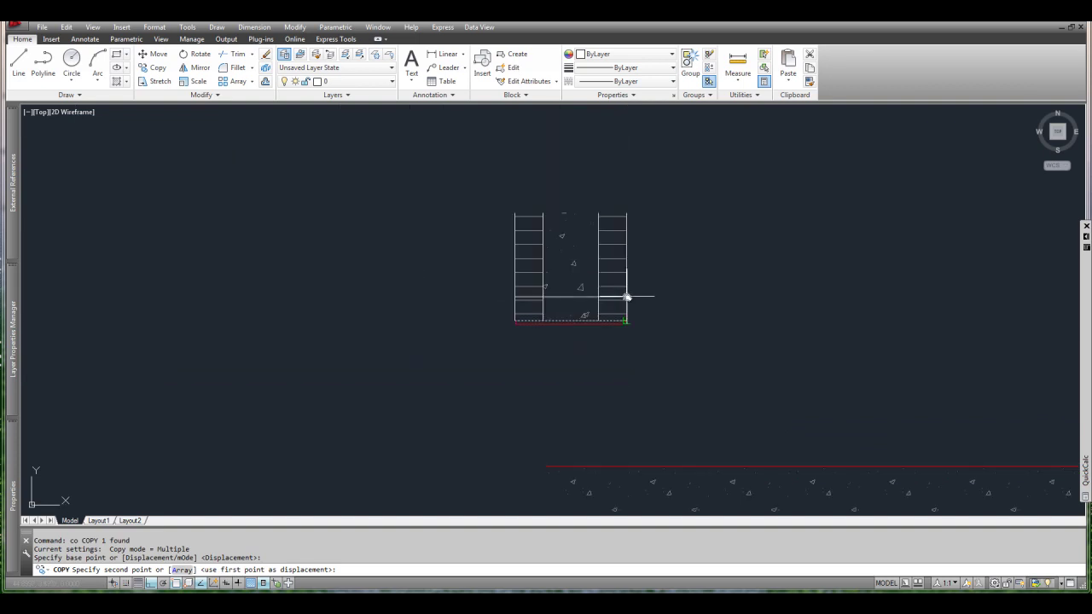
pyautogui.click(626, 213)
pyautogui.press('Escape')
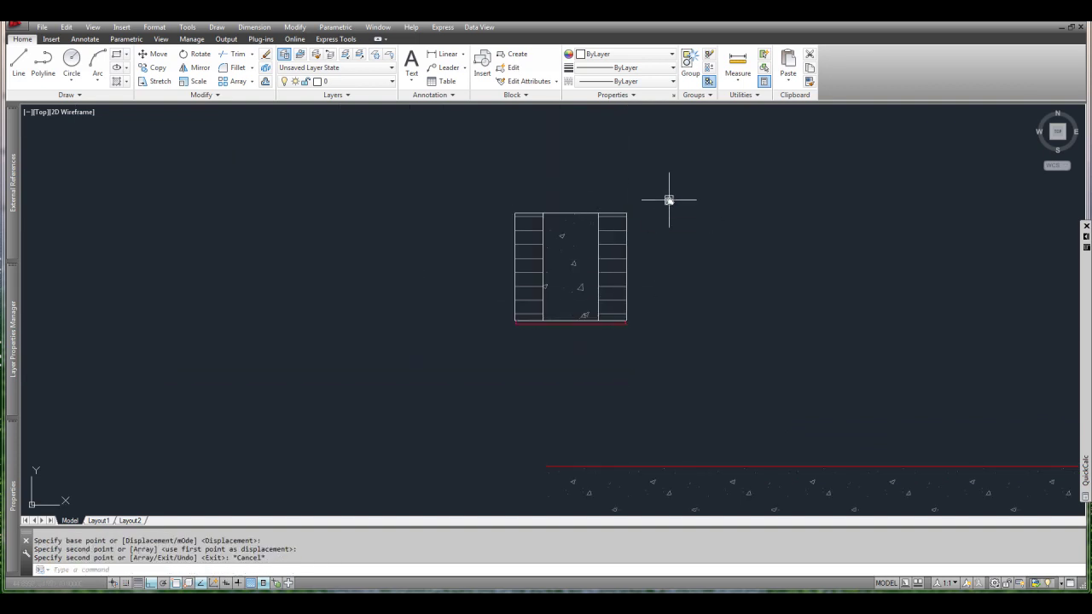
# Step: Window-select all 11 objects of the CMU unit
pyautogui.scroll(-2, 626, 208)
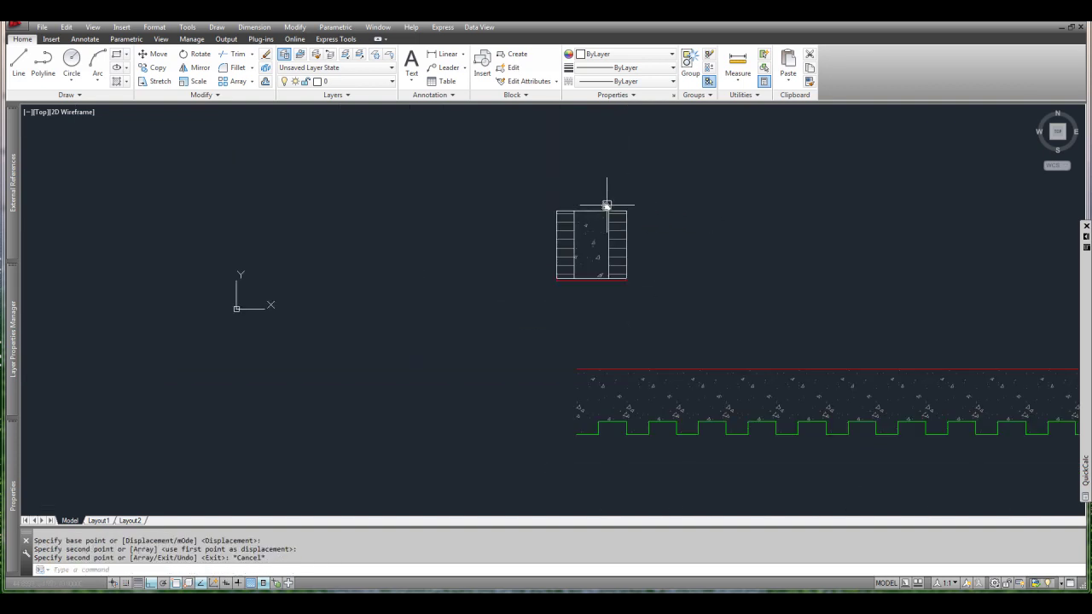
pyautogui.click(538, 202)
pyautogui.click(643, 302)
# Step: Define block 8inchCMU from the 11 objects, base point at the bottom-left corner
pyautogui.write('b')
pyautogui.press('Return')
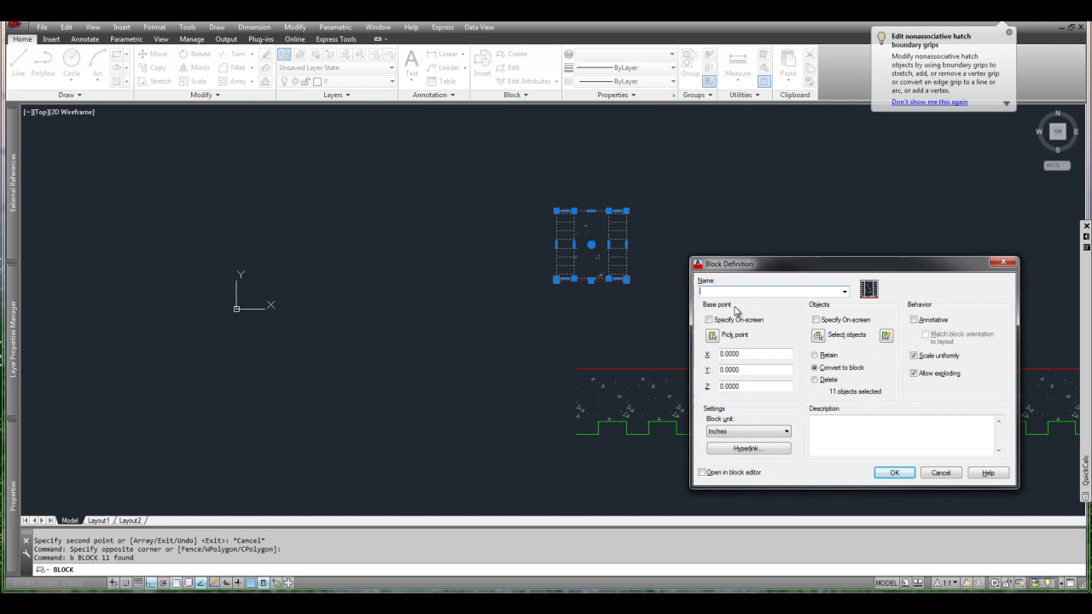
pyautogui.write('8inchCMU')
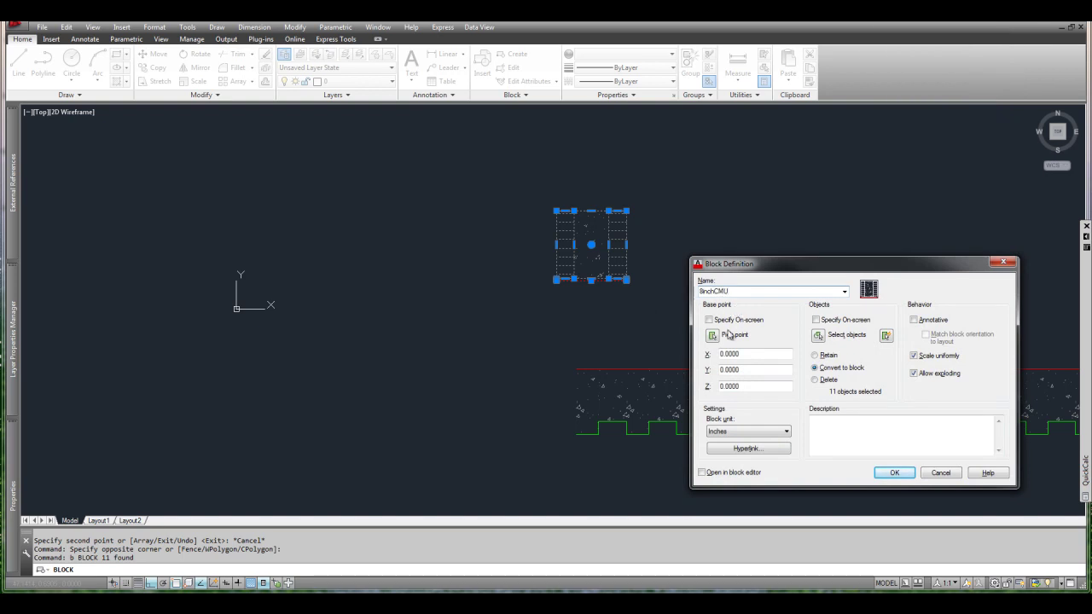
pyautogui.click(719, 338)
pyautogui.scroll(8, 572, 286)
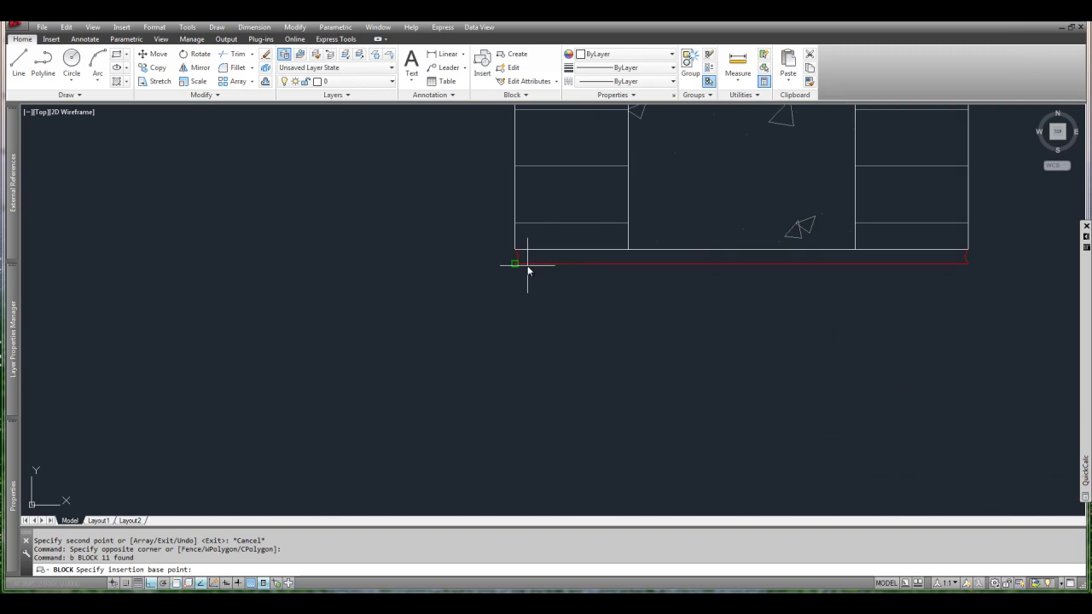
pyautogui.click(527, 271)
pyautogui.click(891, 472)
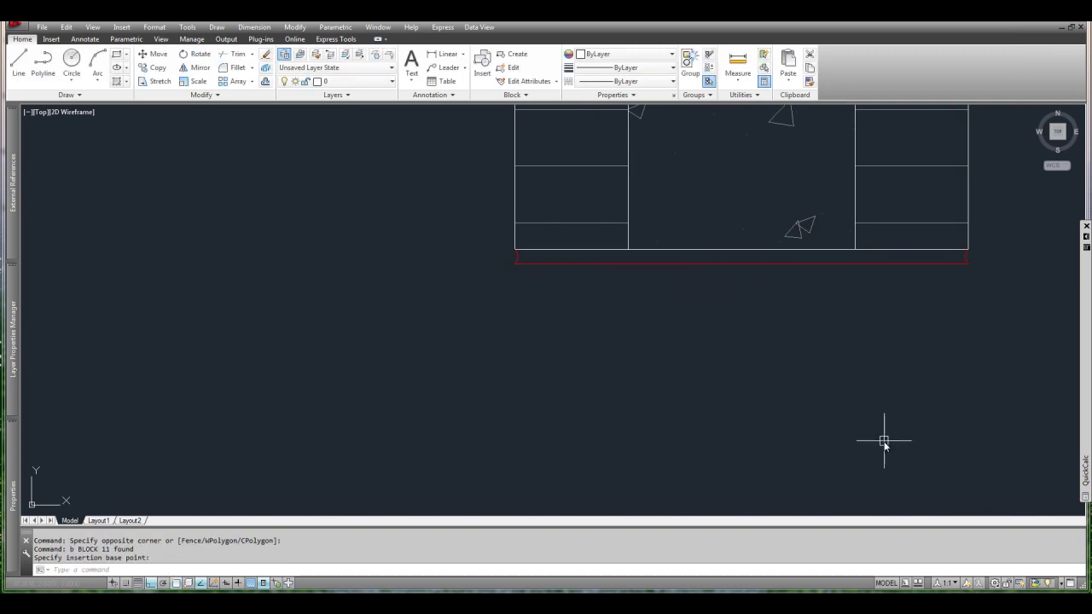
pyautogui.scroll(-4, 870, 394)
pyautogui.moveTo(870, 394); pyautogui.dragTo(717, 416, button='middle')
pyautogui.click(721, 392)
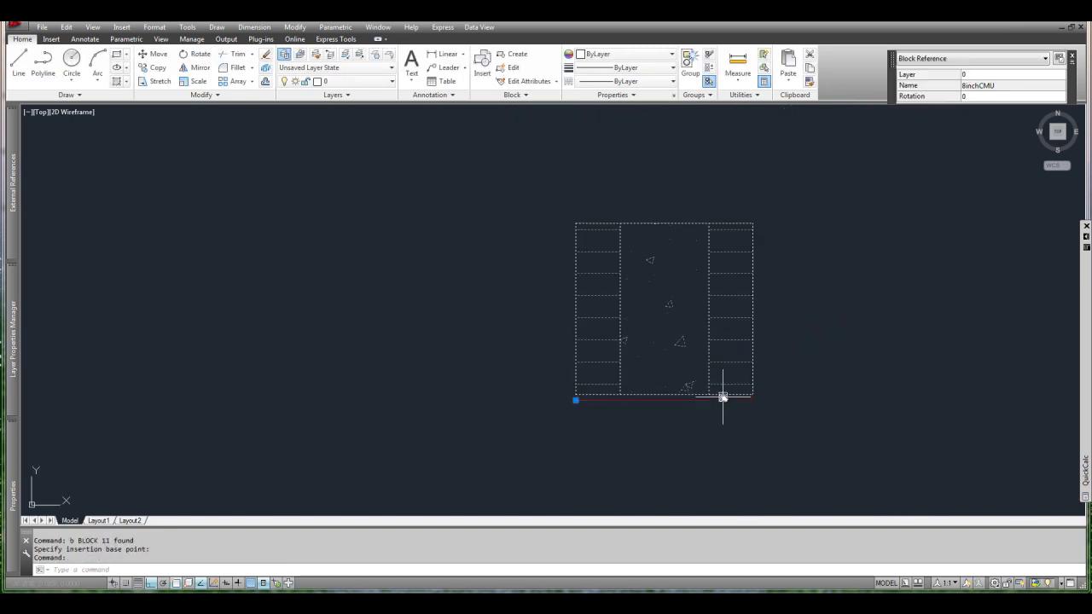
# Step: Open 8inchCMU in the Block Editor and show the Parameters palette
pyautogui.doubleClick(724, 392)
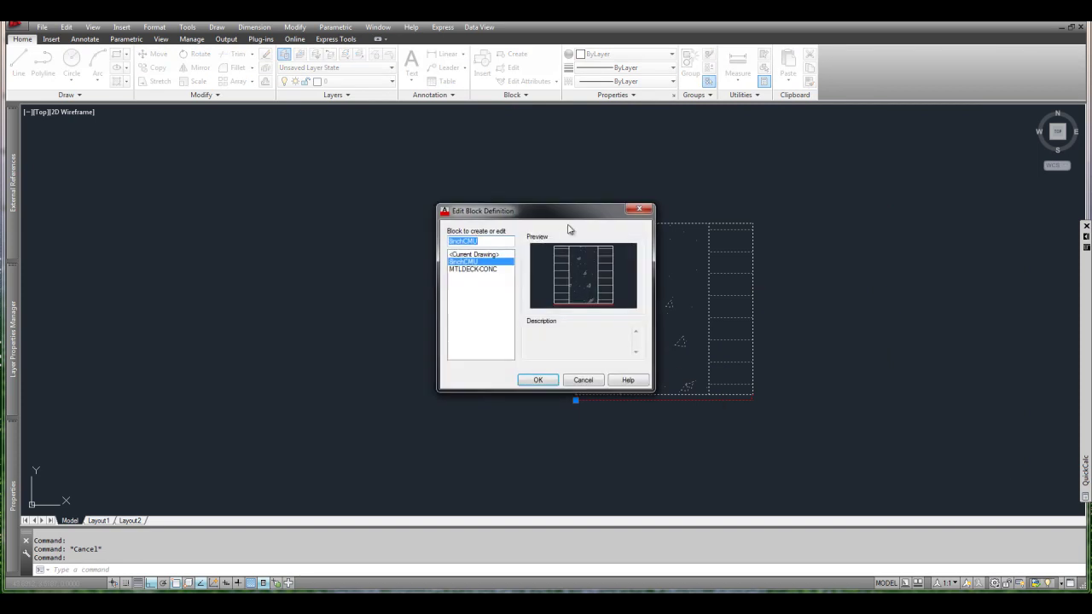
pyautogui.moveTo(575, 220); pyautogui.dragTo(606, 213)
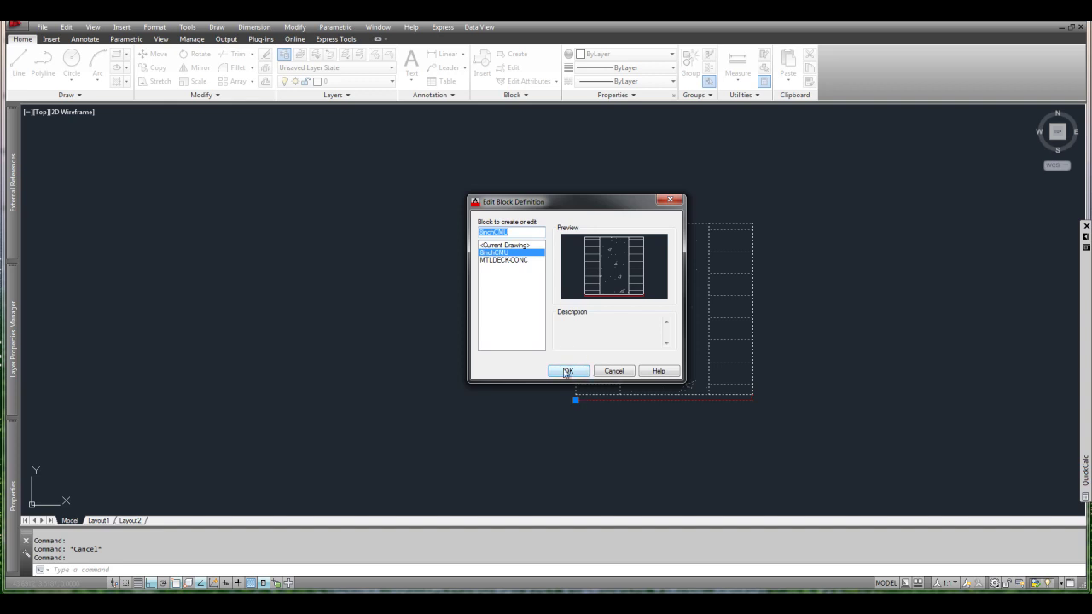
pyautogui.click(567, 371)
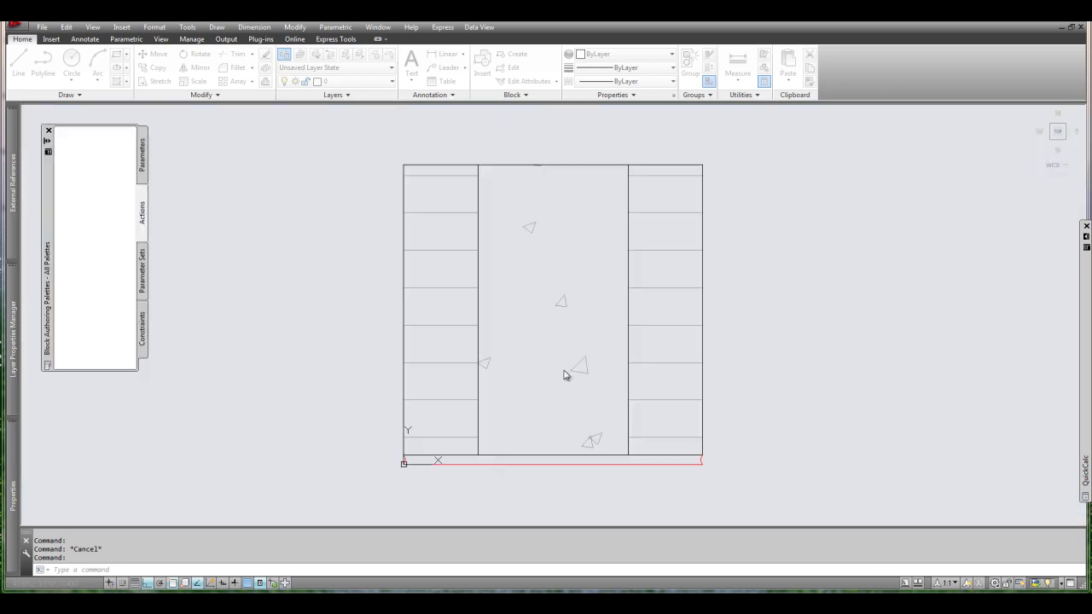
pyautogui.scroll(-3, 580, 348)
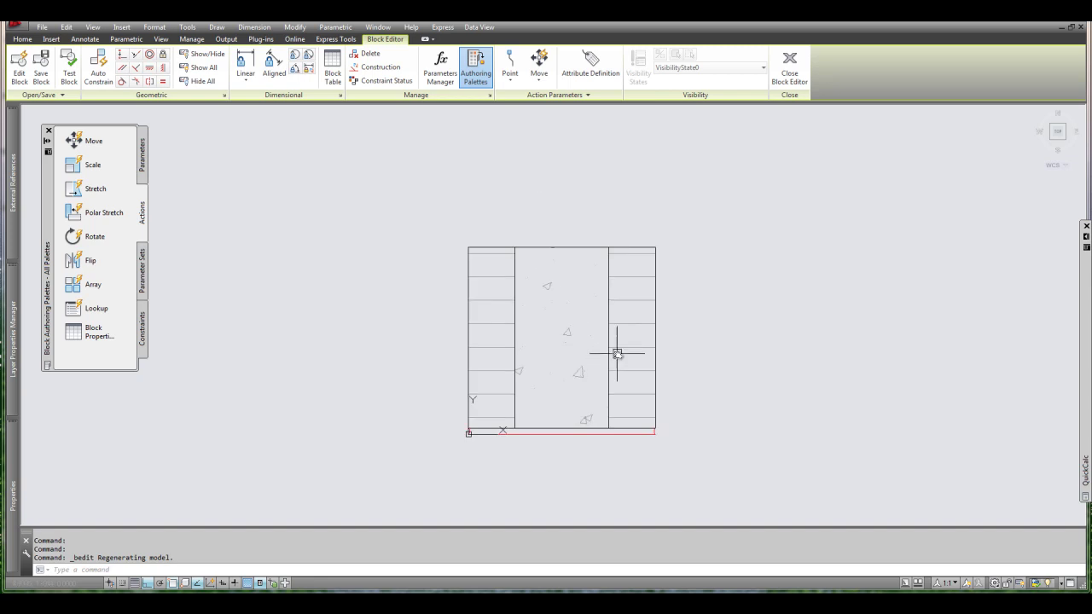
pyautogui.moveTo(619, 353); pyautogui.dragTo(579, 279, button='middle')
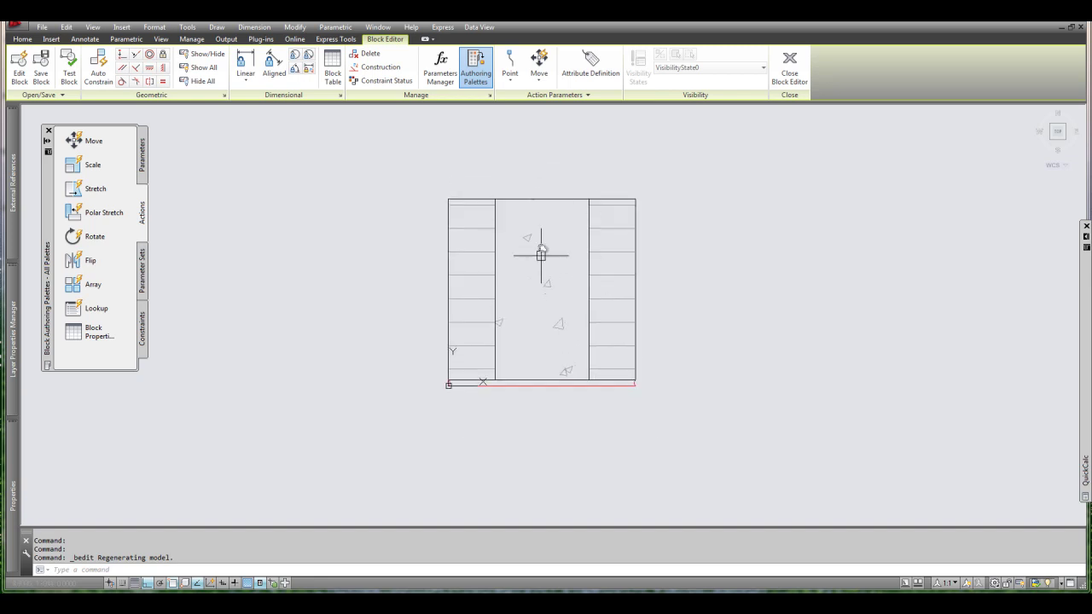
pyautogui.scroll(-2, 611, 276)
pyautogui.moveTo(459, 258); pyautogui.dragTo(451, 335, button='middle')
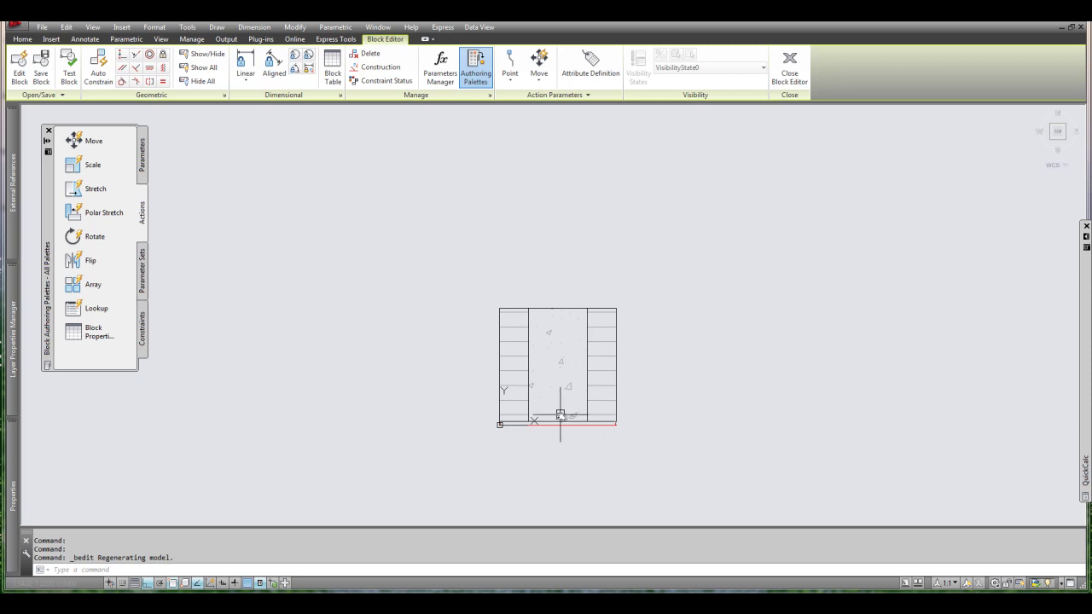
pyautogui.click(144, 158)
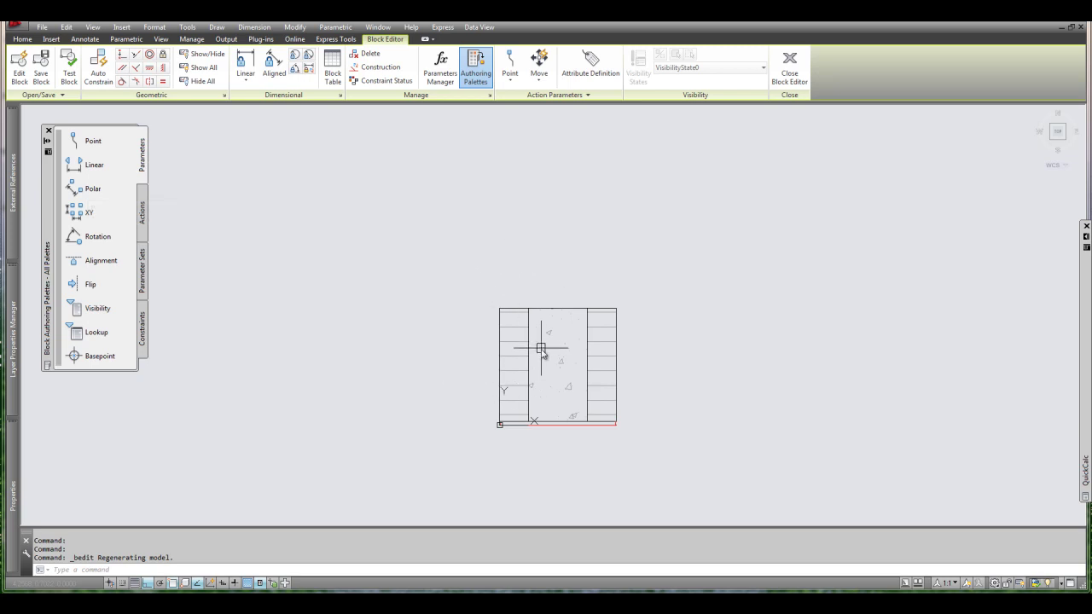
# Step: Add linear parameter Distance1 from bottom-left to top-left corner, label placed left
pyautogui.click(82, 165)
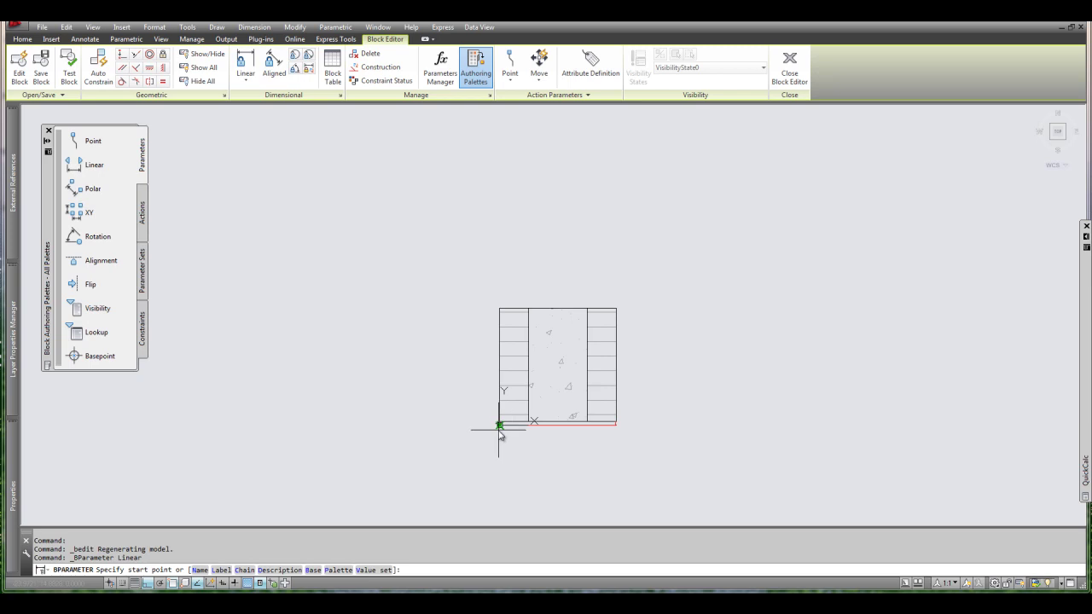
pyautogui.scroll(5, 499, 429)
pyautogui.scroll(-2, 508, 424)
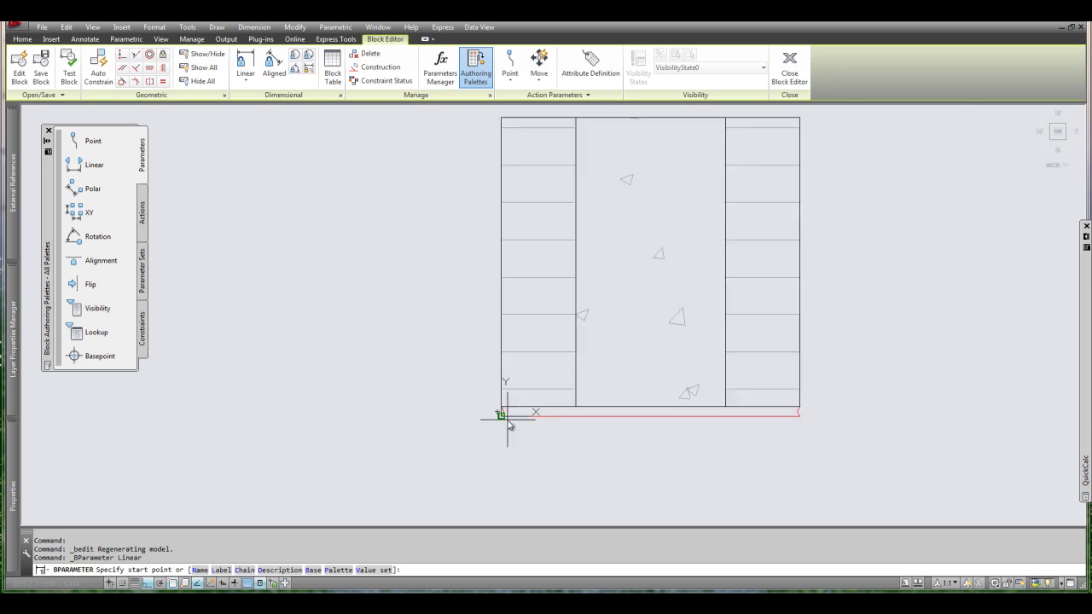
pyautogui.click(501, 414)
pyautogui.scroll(-4, 500, 409)
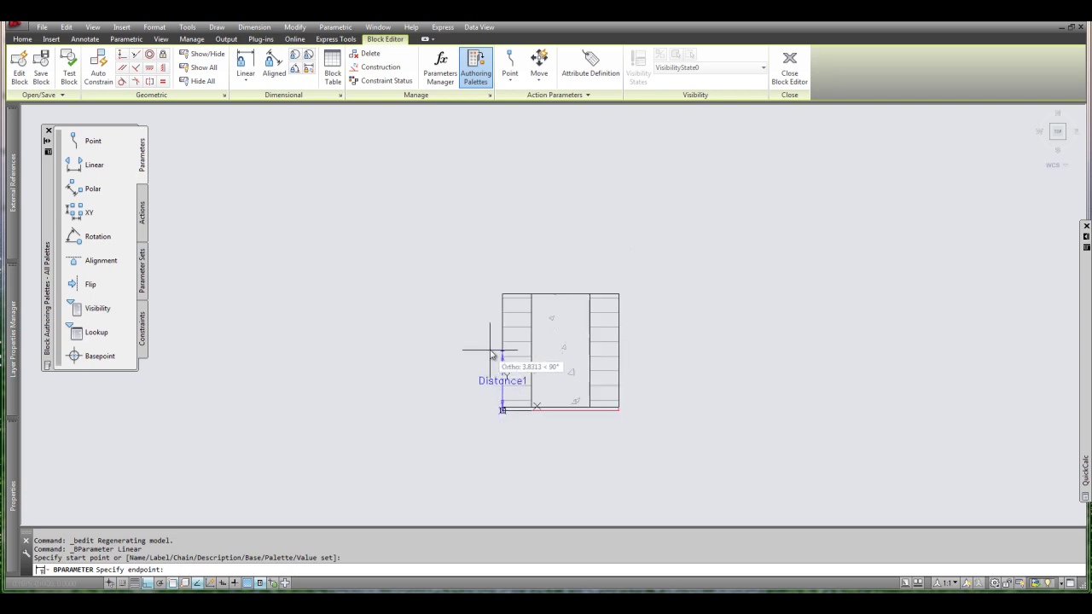
pyautogui.click(502, 294)
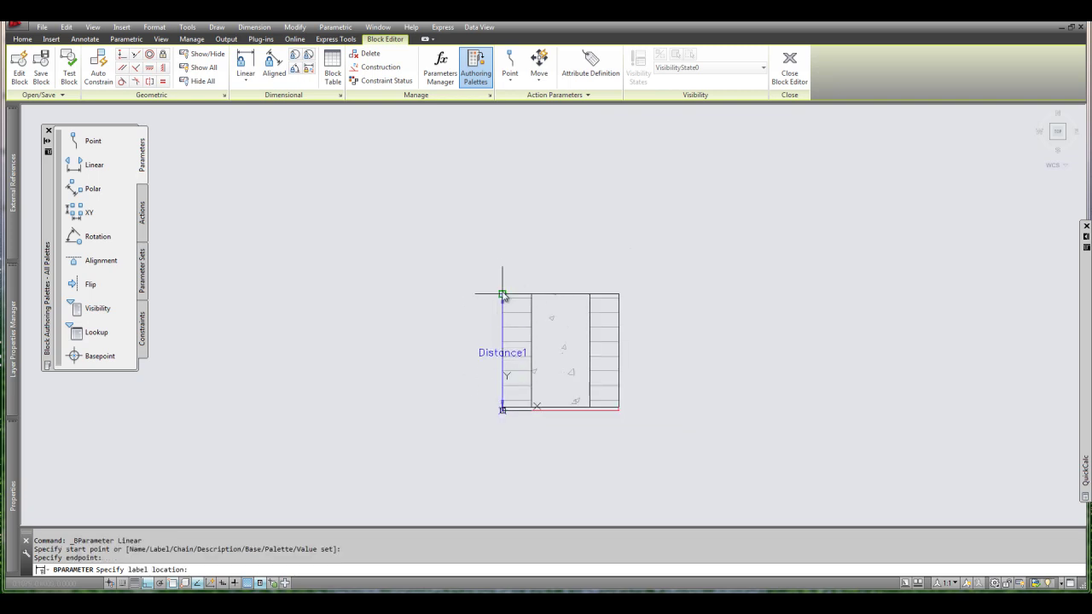
pyautogui.click(453, 314)
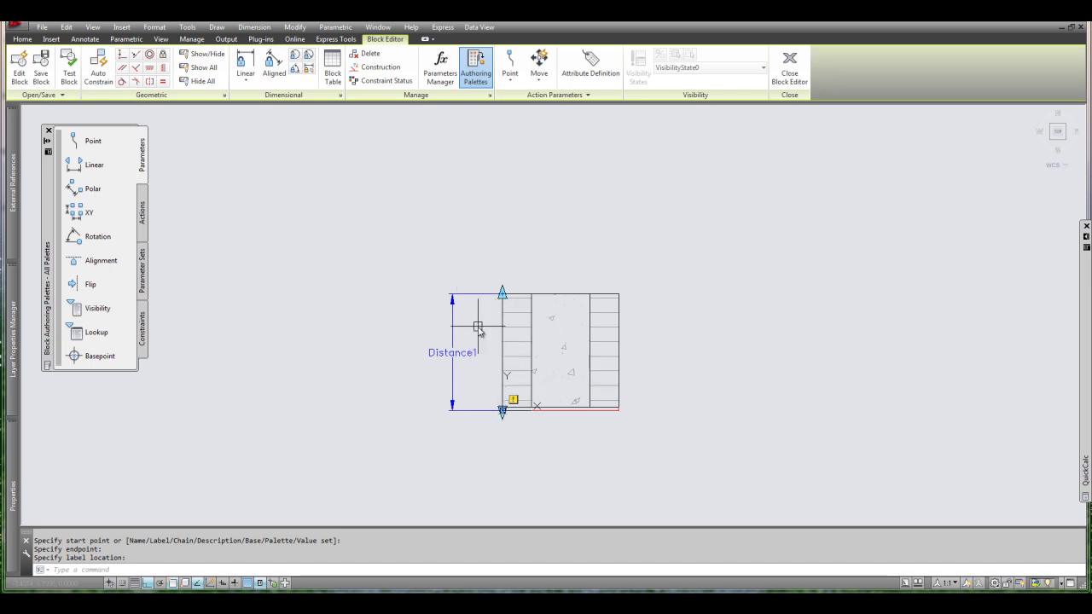
pyautogui.click(453, 350)
pyautogui.click(428, 362)
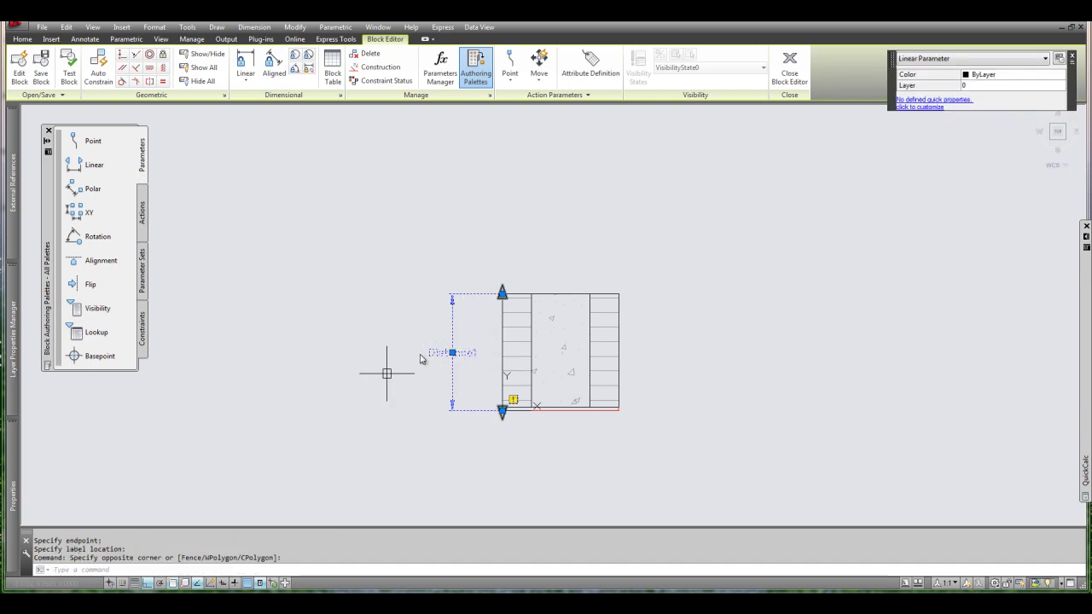
pyautogui.moveTo(20, 462)
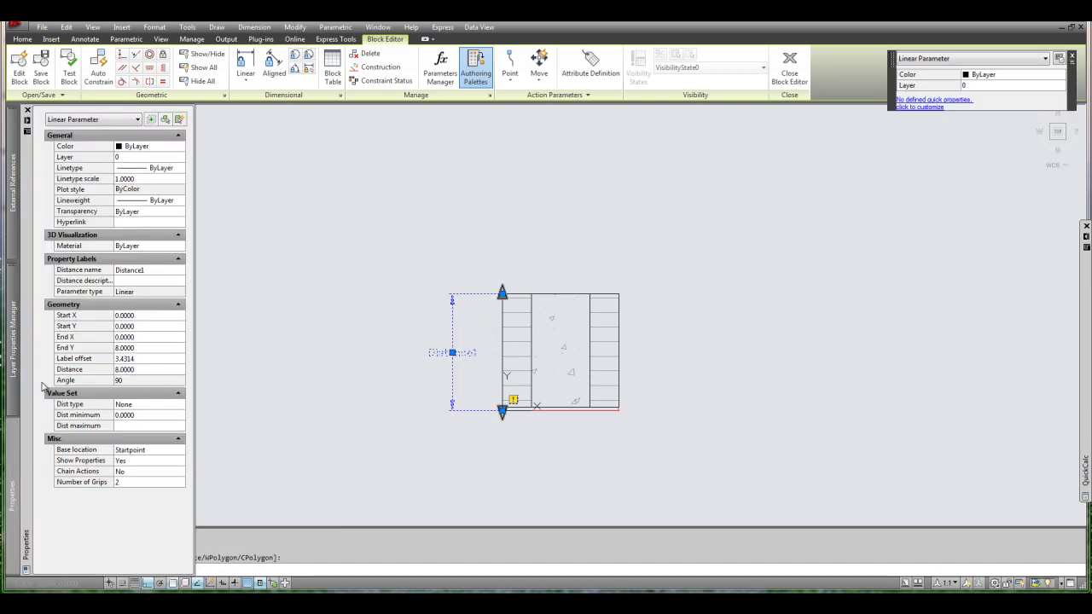
pyautogui.click(135, 483)
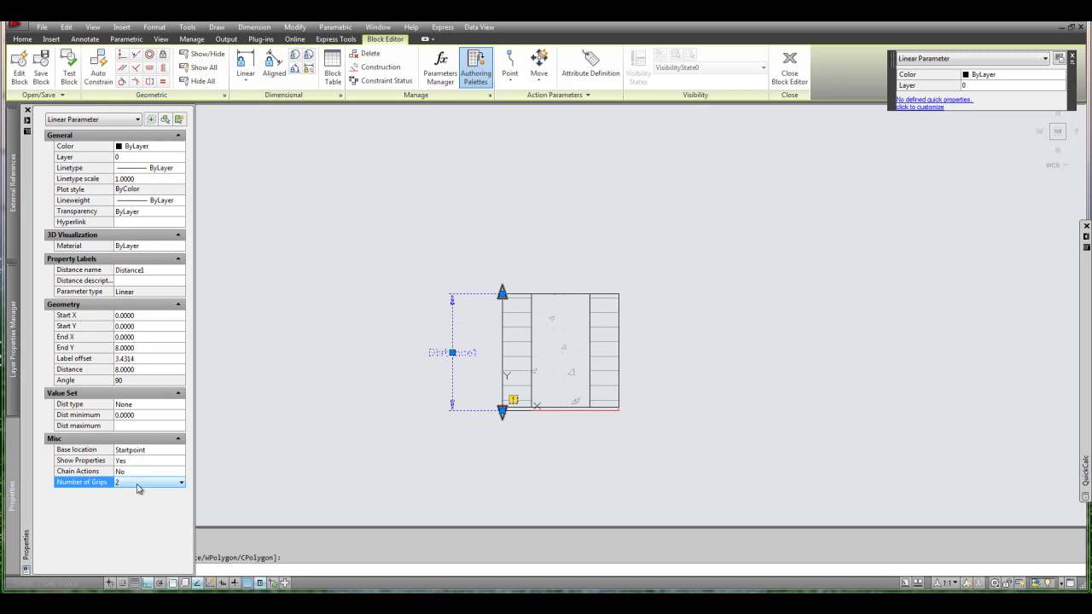
pyautogui.click(136, 487)
pyautogui.click(136, 503)
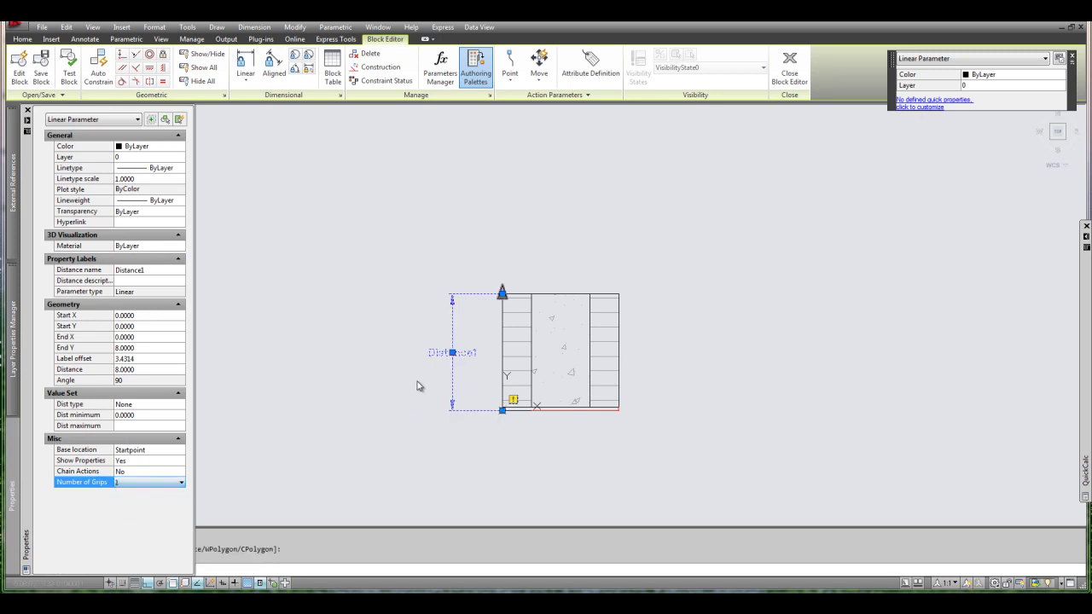
pyautogui.press('Escape')
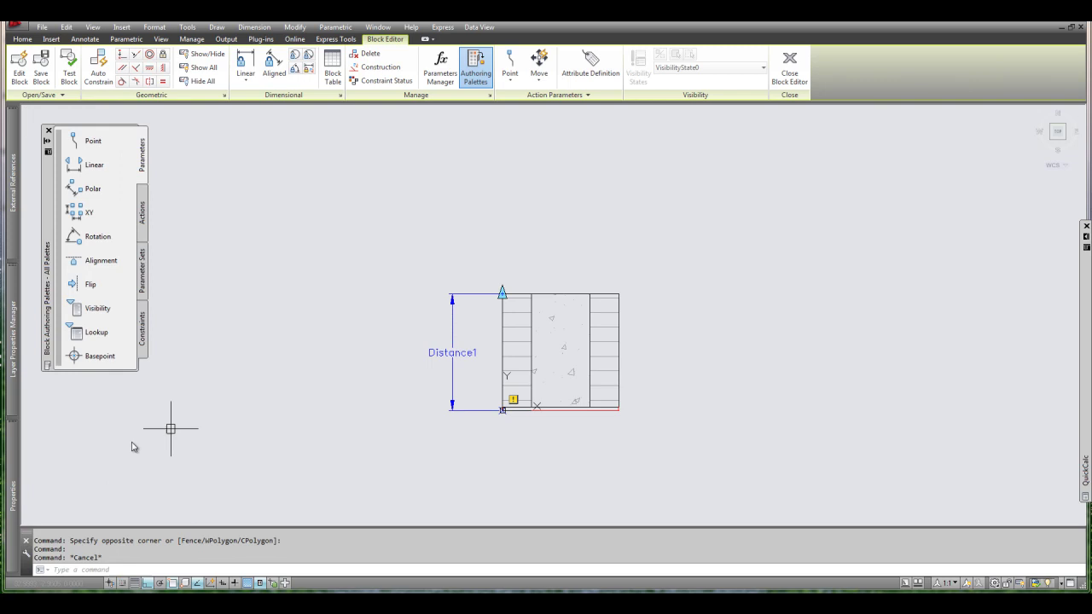
pyautogui.write('pr')
pyautogui.press('Return')
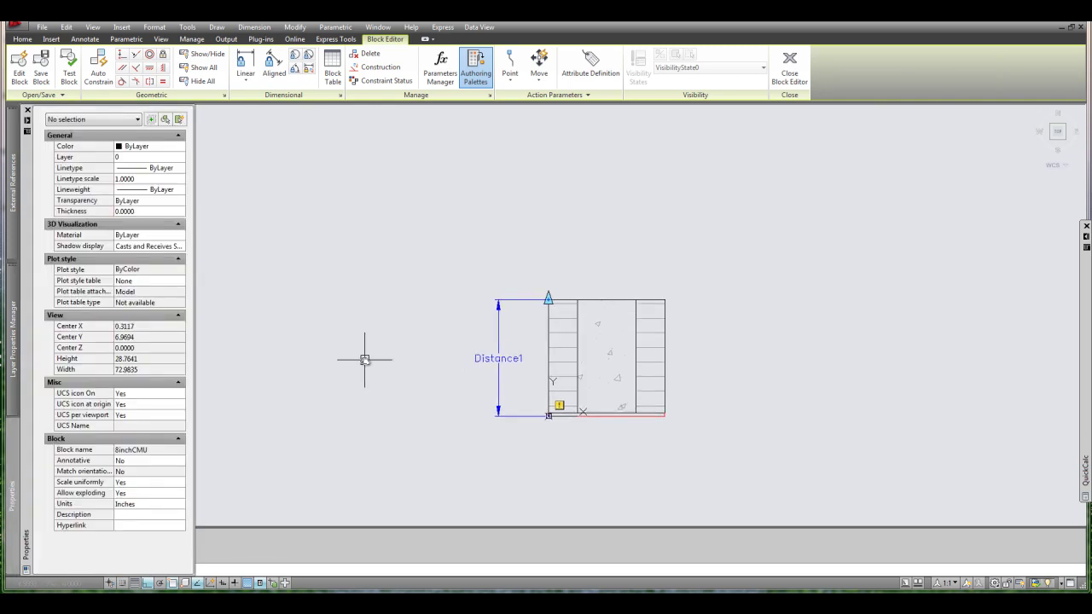
pyautogui.write('ch')
pyautogui.press('Return')
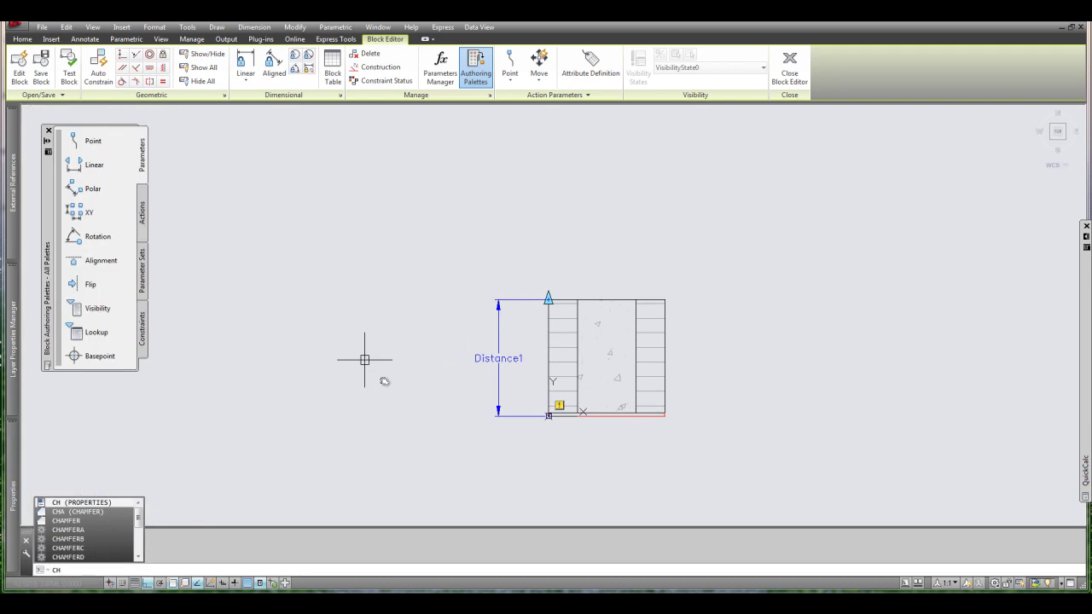
pyautogui.moveTo(528, 339); pyautogui.dragTo(519, 365, button='middle')
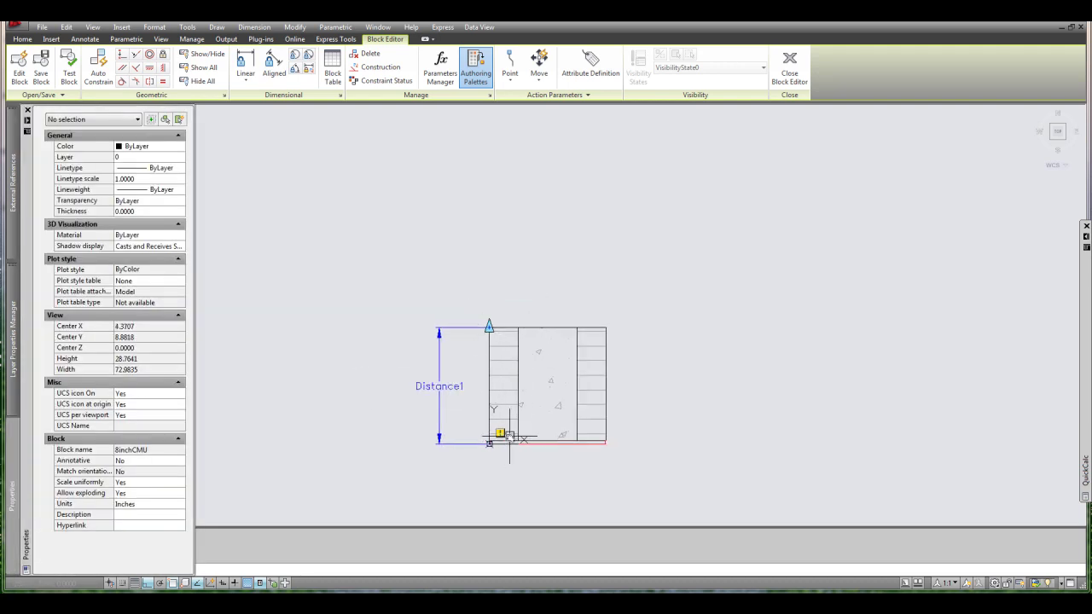
pyautogui.hotkey('ctrl', '1')
pyautogui.scroll(2, 484, 439)
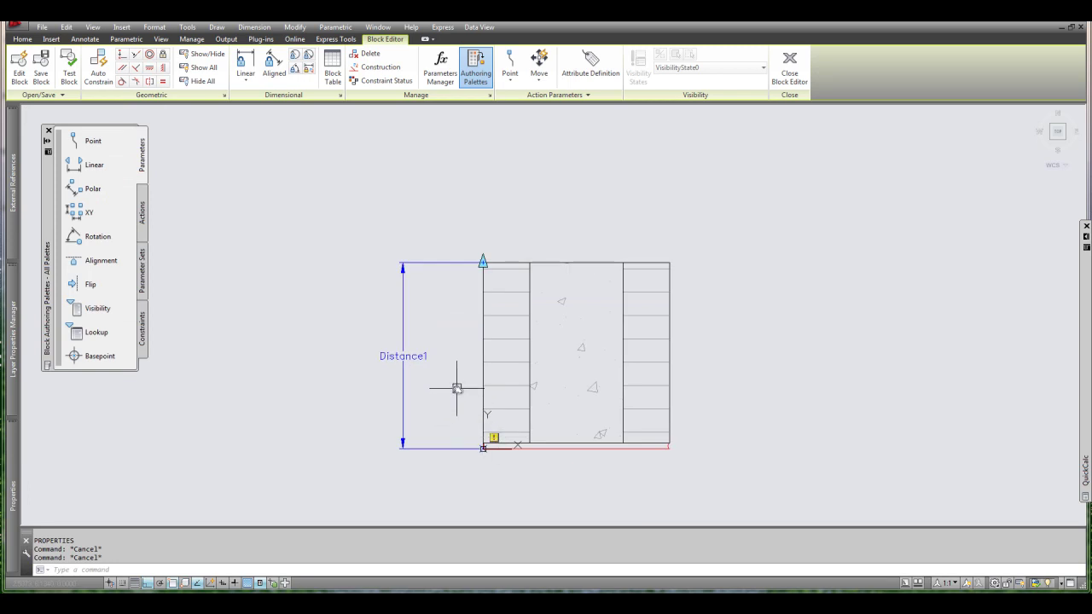
pyautogui.scroll(-2, 411, 383)
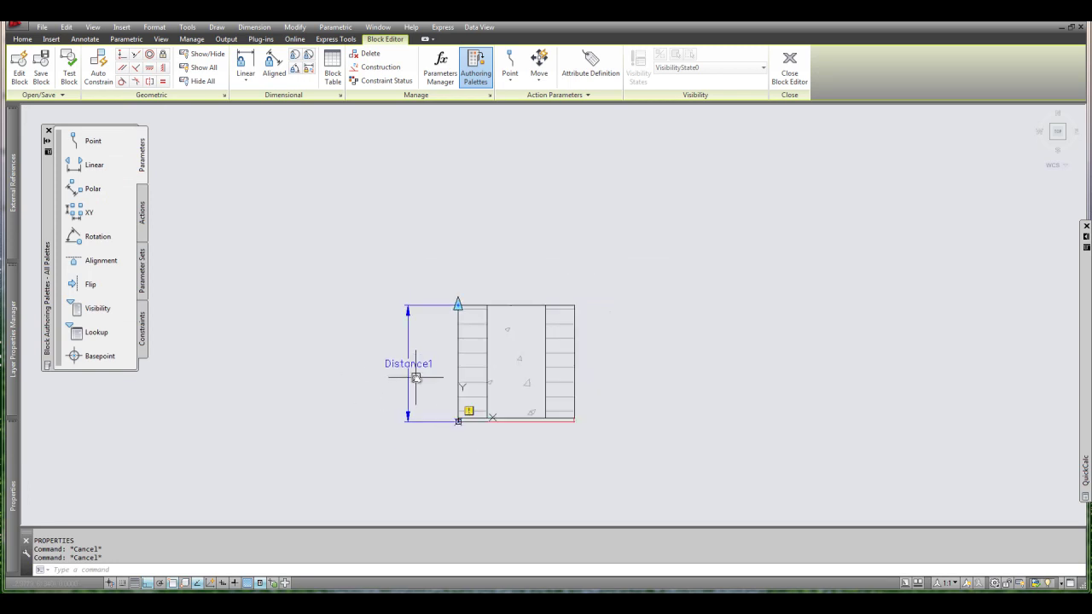
# Step: Add an Array action on Distance1, selecting the block geometry minus one object
pyautogui.click(142, 215)
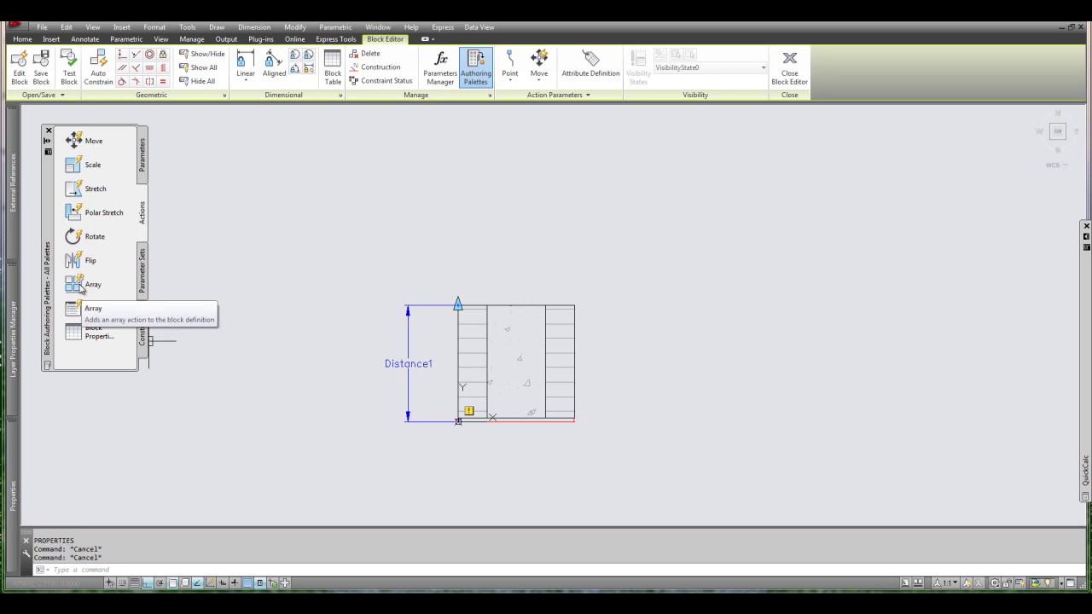
pyautogui.click(81, 288)
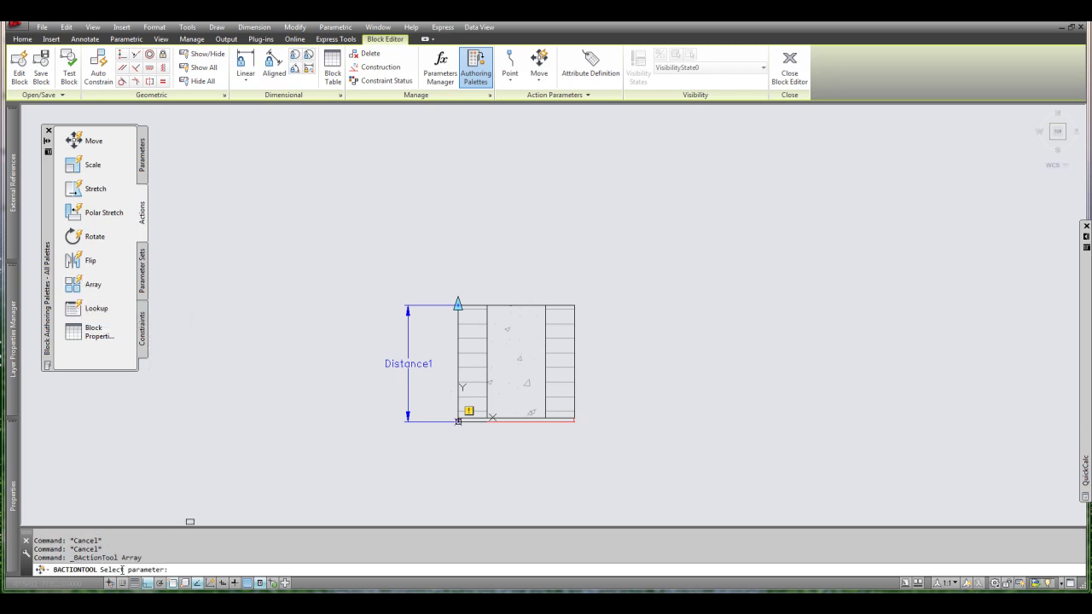
pyautogui.click(409, 361)
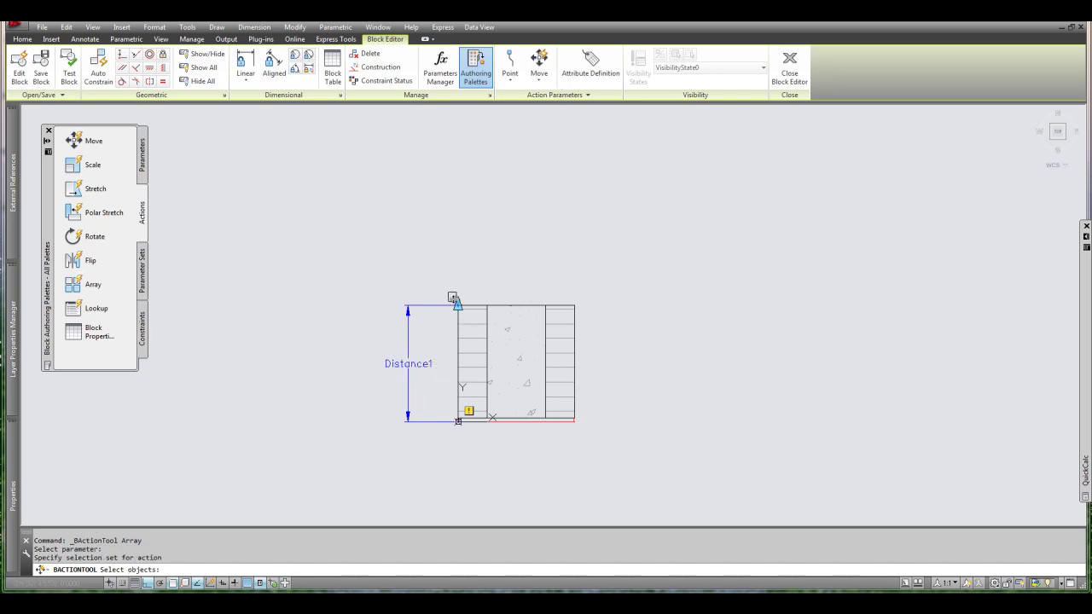
pyautogui.click(440, 274)
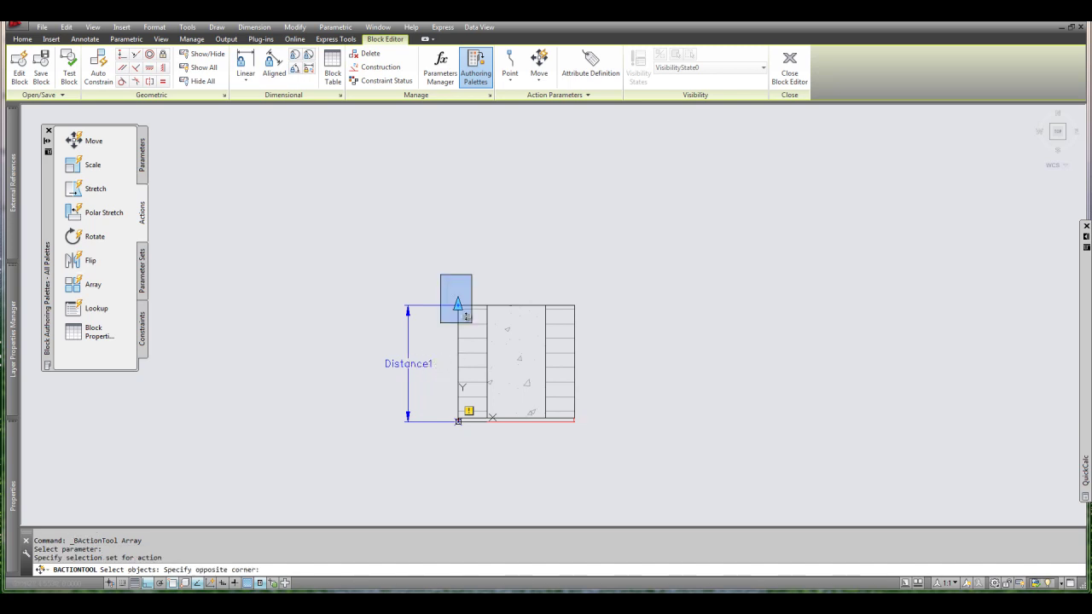
pyautogui.click(609, 429)
pyautogui.scroll(2, 454, 312)
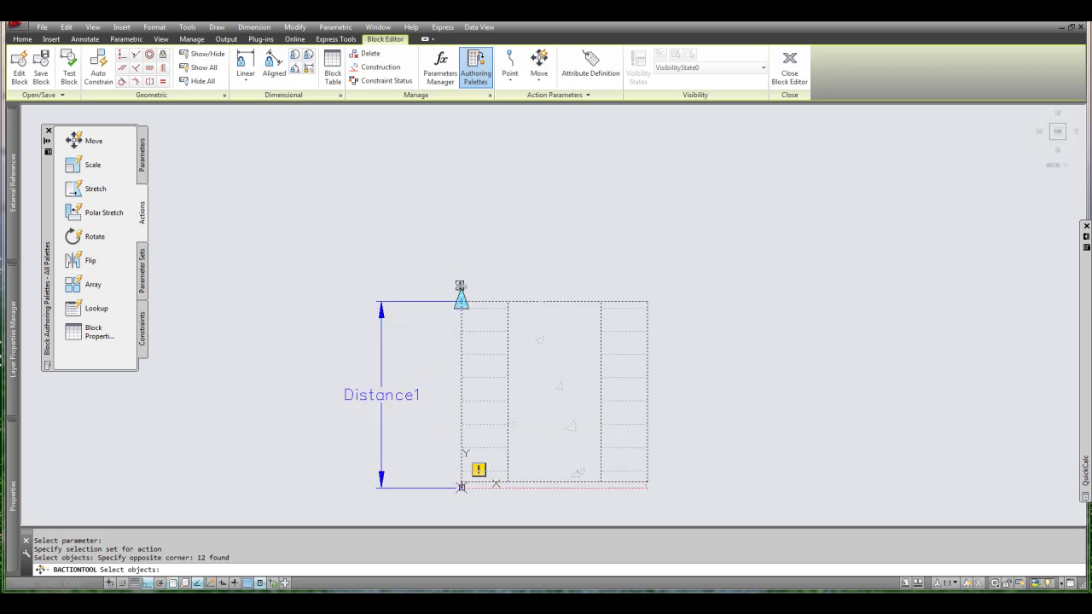
pyautogui.keyDown('shift'); pyautogui.click(458, 287); pyautogui.keyUp('shift')
pyautogui.scroll(1, 467, 503)
pyautogui.scroll(-3, 478, 486)
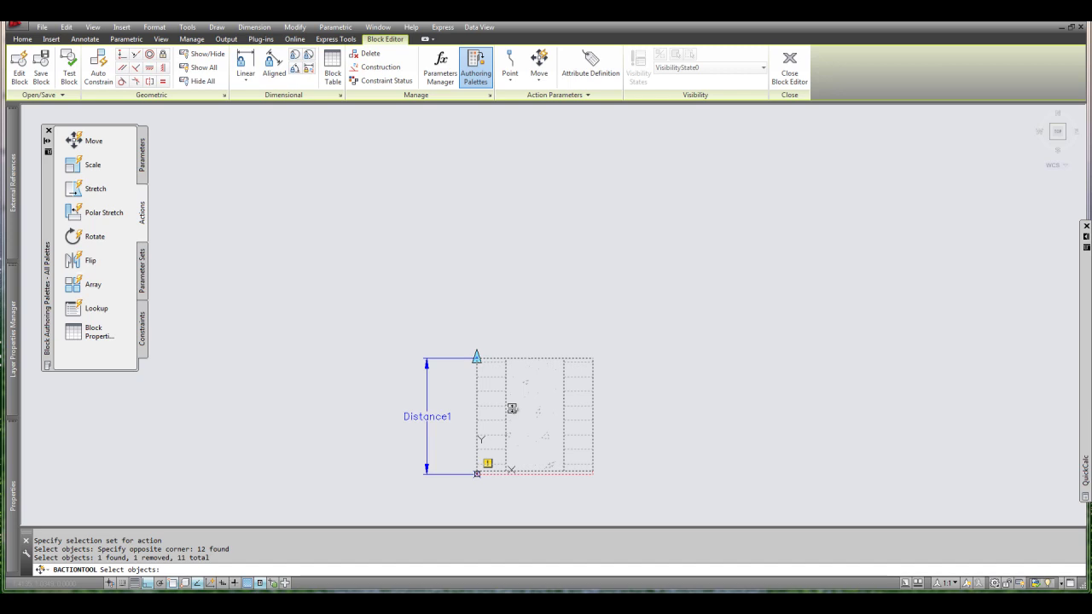
pyautogui.press('Return')
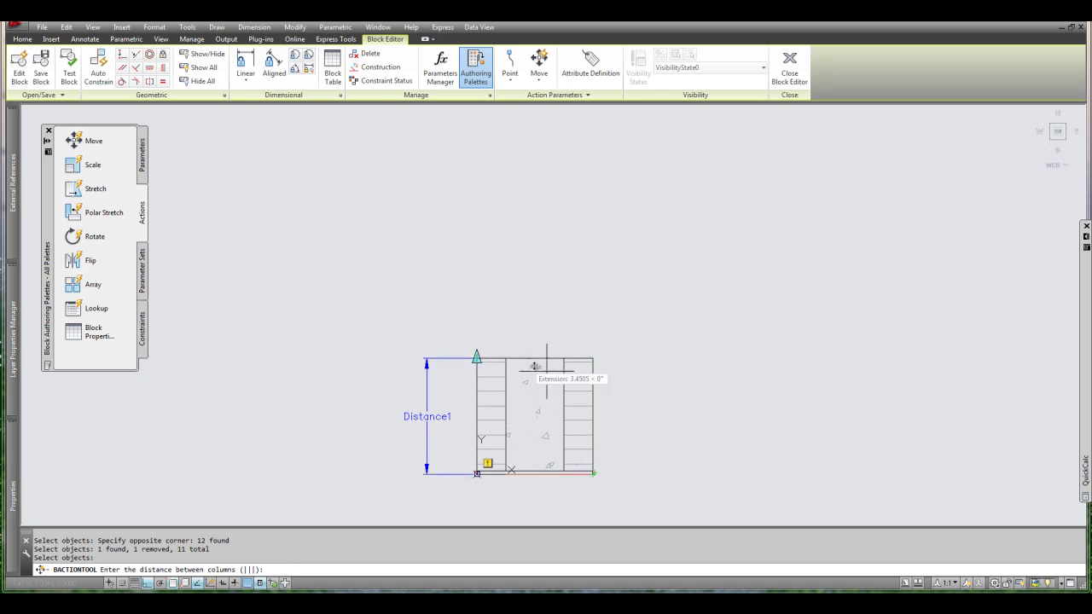
# Step: Set the array spacing to one block height using the lower-right and top-right corners
pyautogui.scroll(4, 592, 474)
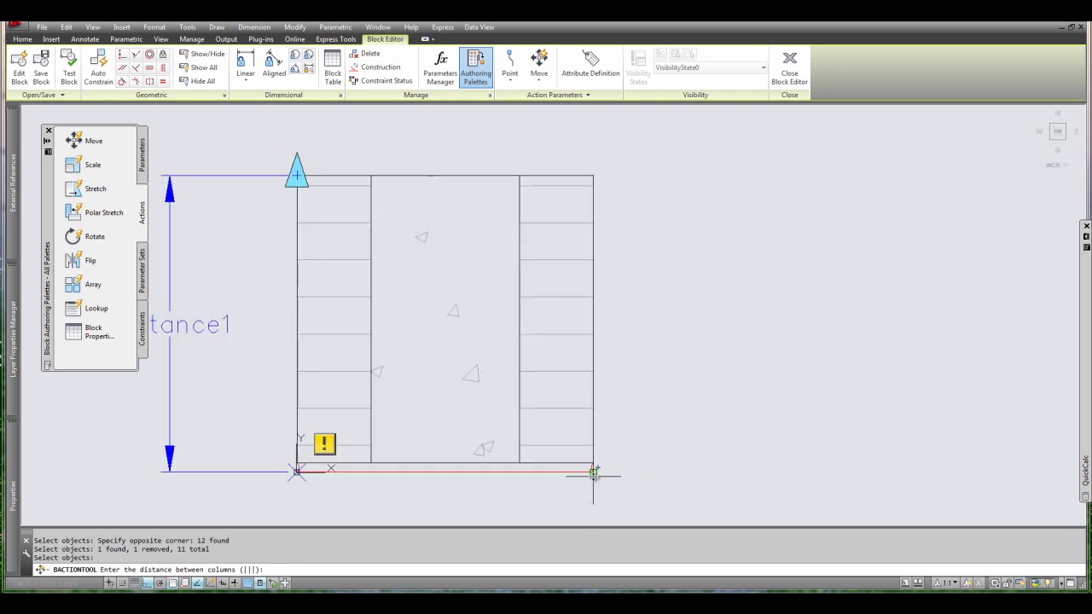
pyautogui.scroll(3, 592, 473)
pyautogui.click(592, 472)
pyautogui.scroll(-5, 593, 471)
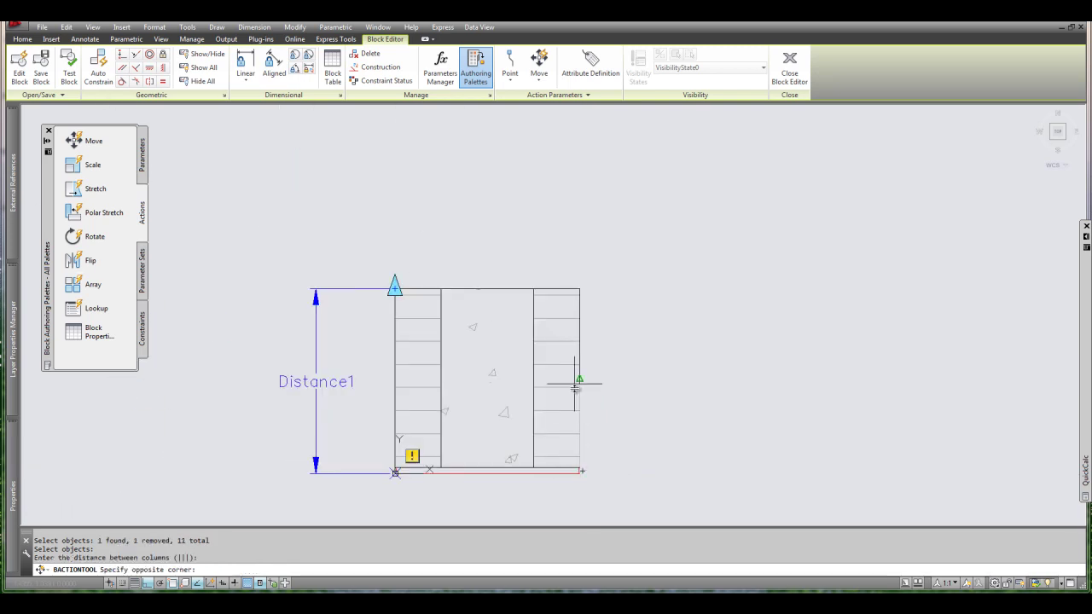
pyautogui.click(579, 291)
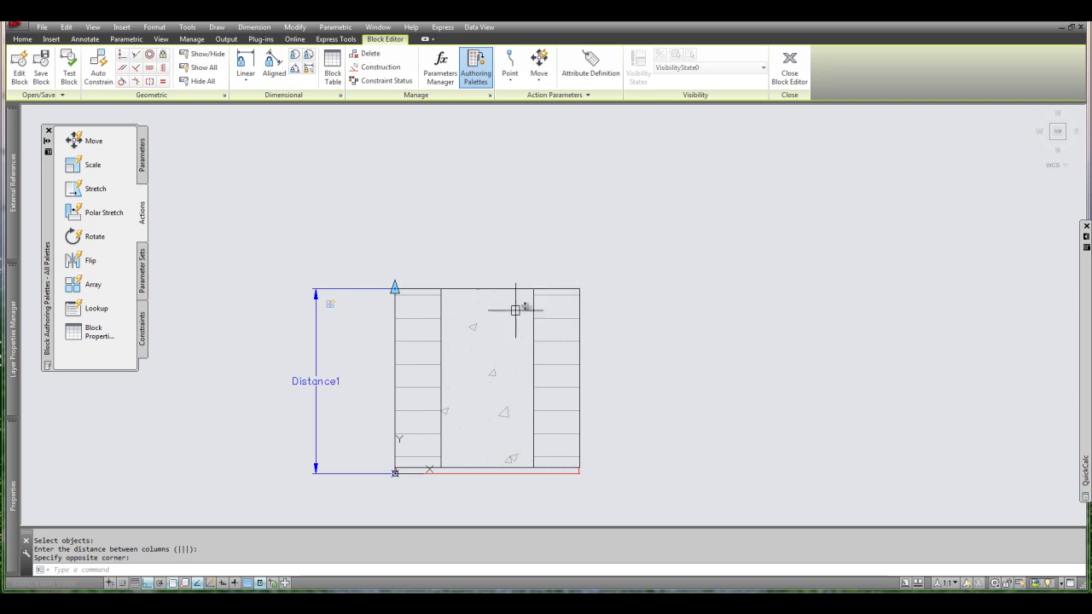
pyautogui.moveTo(487, 323); pyautogui.dragTo(549, 336, button='middle')
pyautogui.scroll(-2, 584, 366)
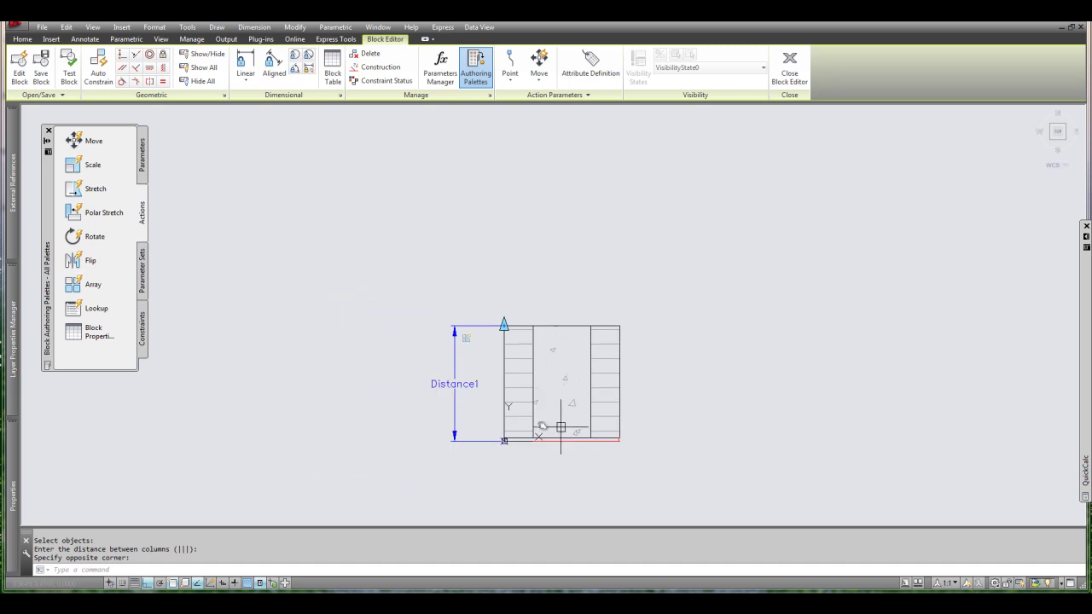
pyautogui.moveTo(625, 437); pyautogui.dragTo(584, 441, button='middle')
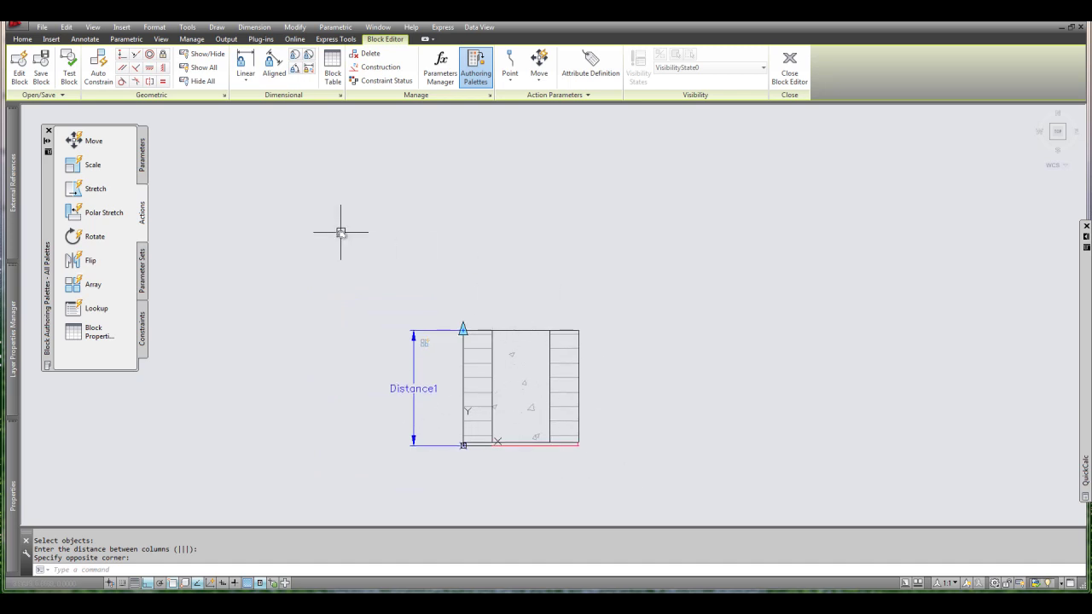
pyautogui.click(71, 80)
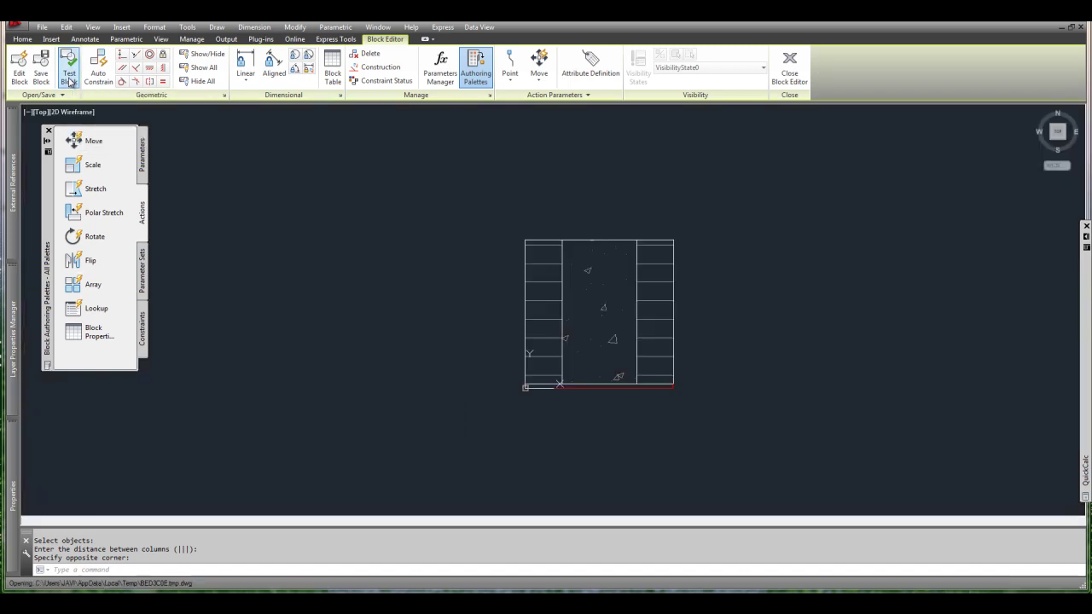
pyautogui.scroll(-3, 614, 256)
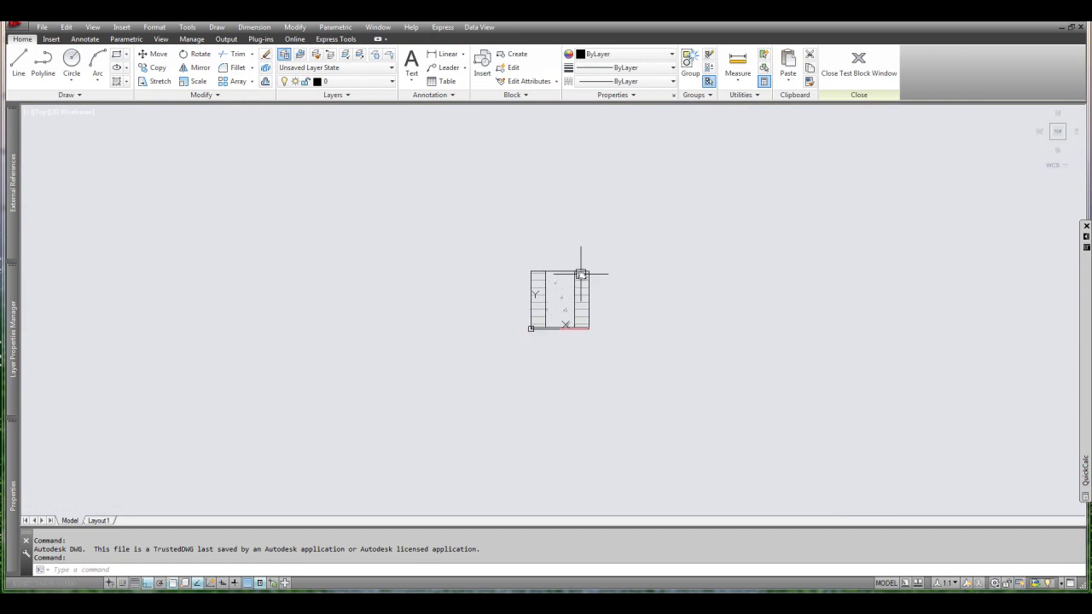
pyautogui.click(577, 272)
pyautogui.moveTo(577, 272); pyautogui.dragTo(533, 369, button='middle')
pyautogui.write('re')
pyautogui.press('Return')
pyautogui.click(499, 380)
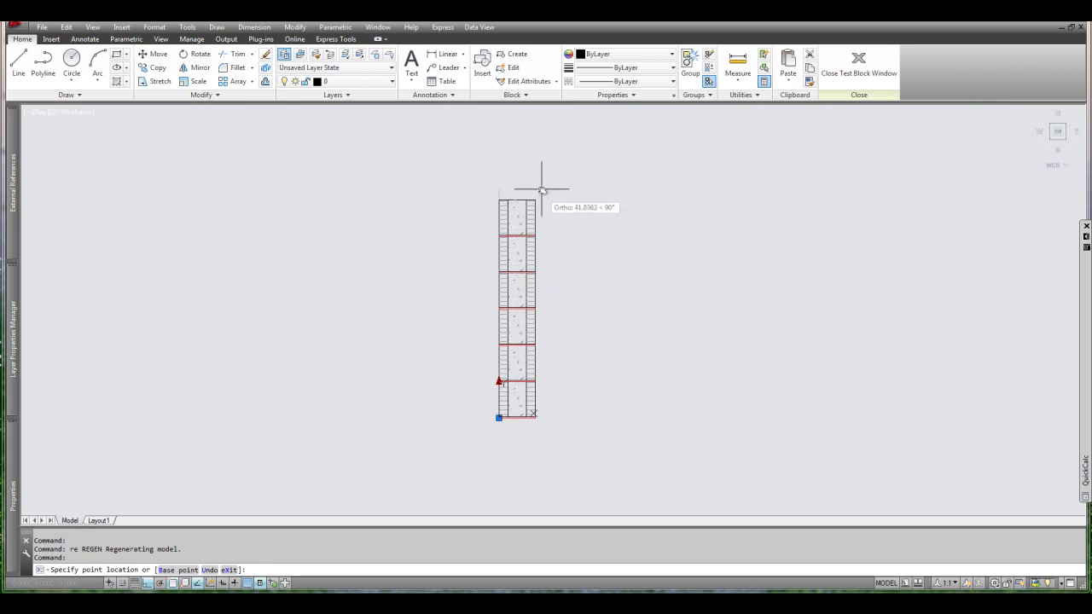
pyautogui.click(537, 150)
pyautogui.scroll(-2, 541, 222)
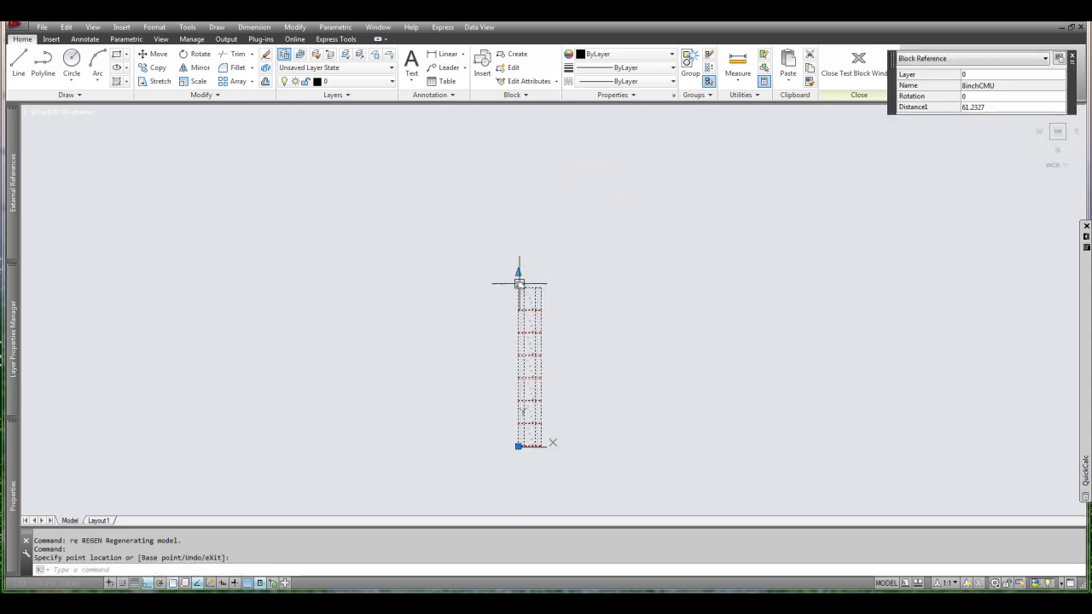
pyautogui.click(518, 158)
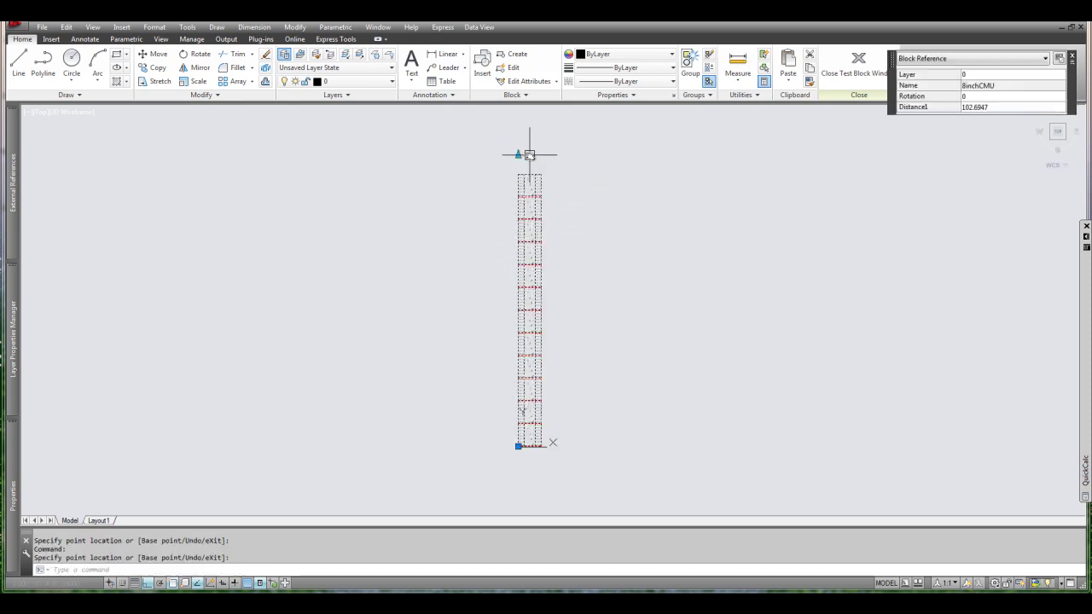
pyautogui.press('Escape')
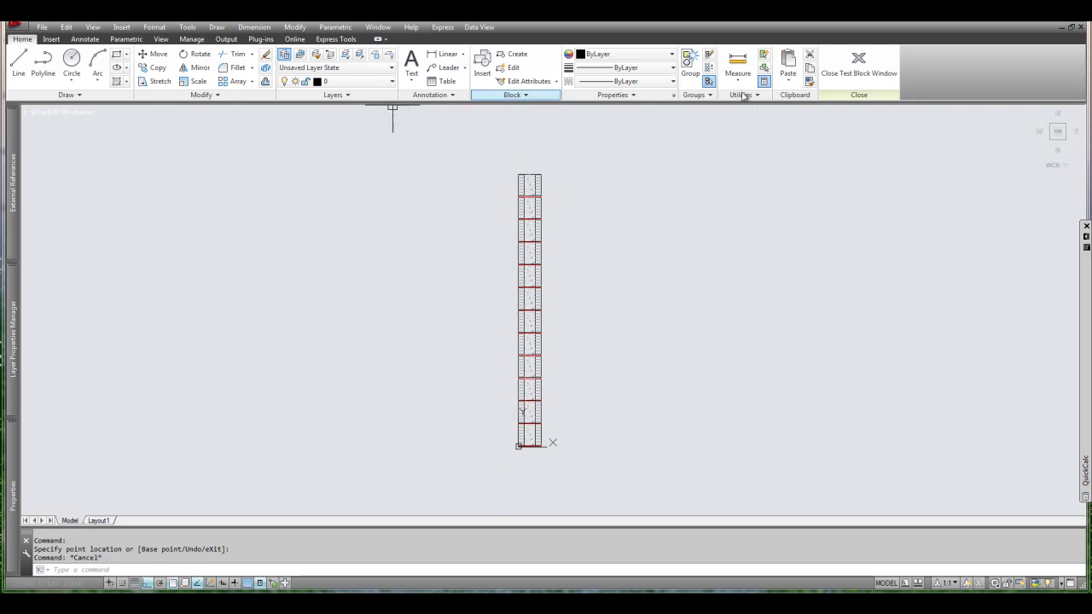
pyautogui.click(855, 77)
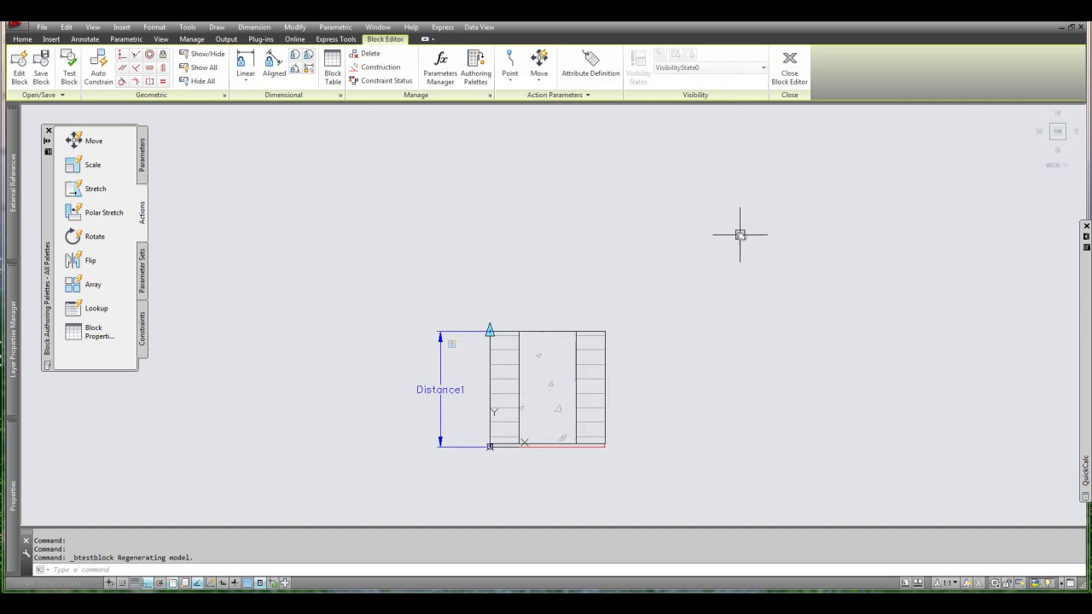
# Step: Close the Block Editor, reopening the save prompt after briefly cancelling it
pyautogui.moveTo(544, 390); pyautogui.dragTo(557, 367, button='middle')
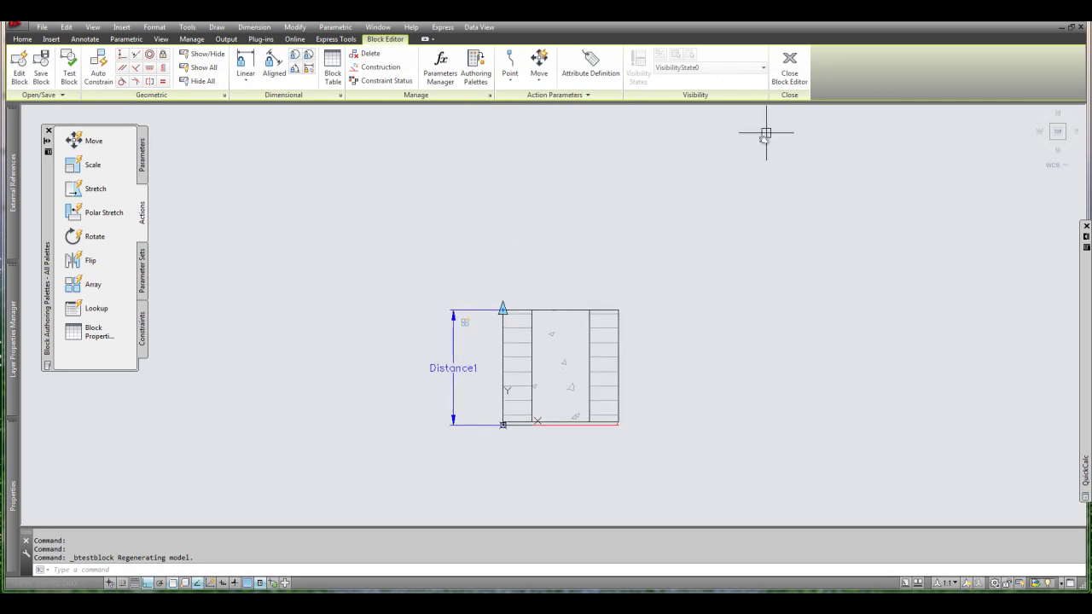
pyautogui.click(791, 75)
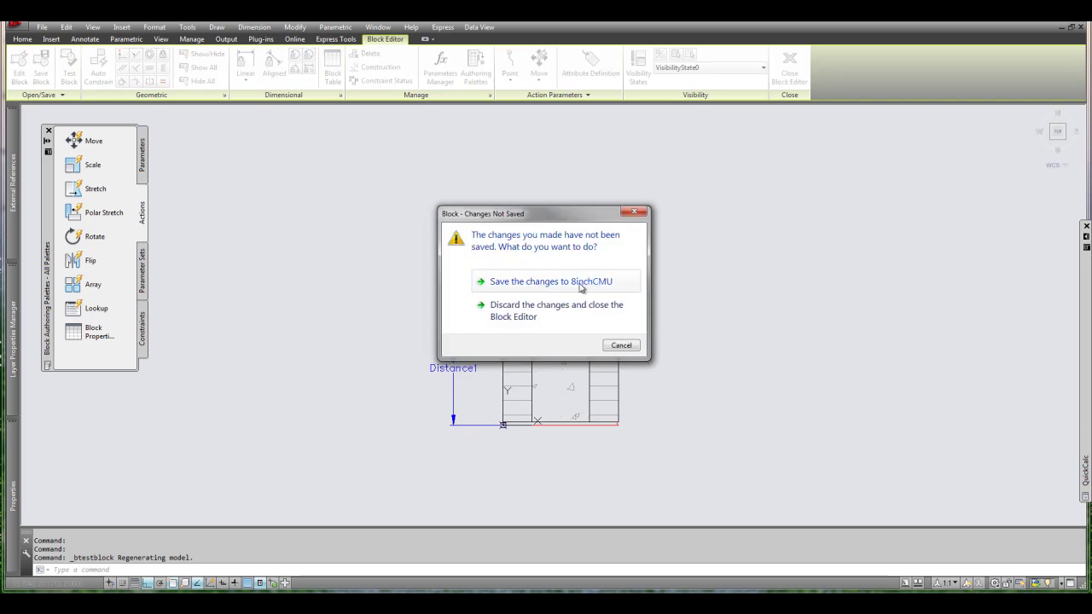
pyautogui.moveTo(584, 223); pyautogui.dragTo(785, 198)
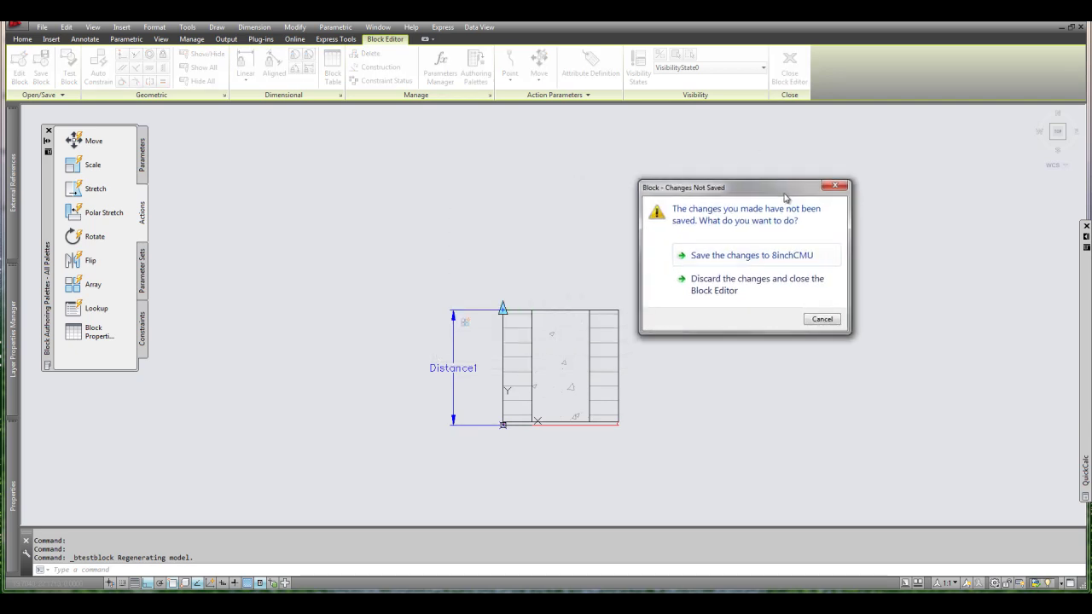
pyautogui.click(818, 323)
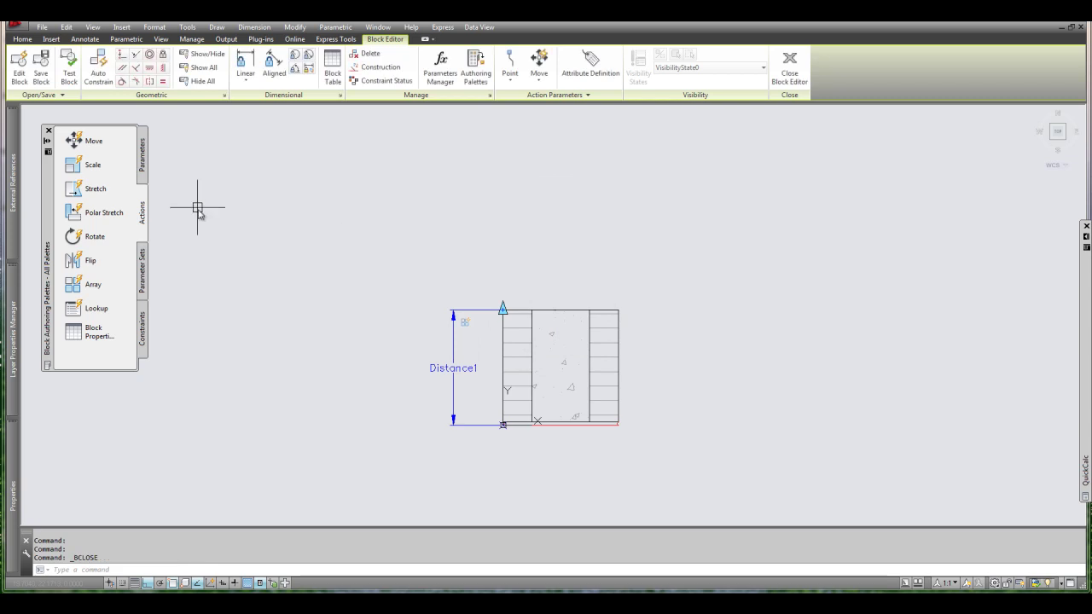
pyautogui.click(51, 94)
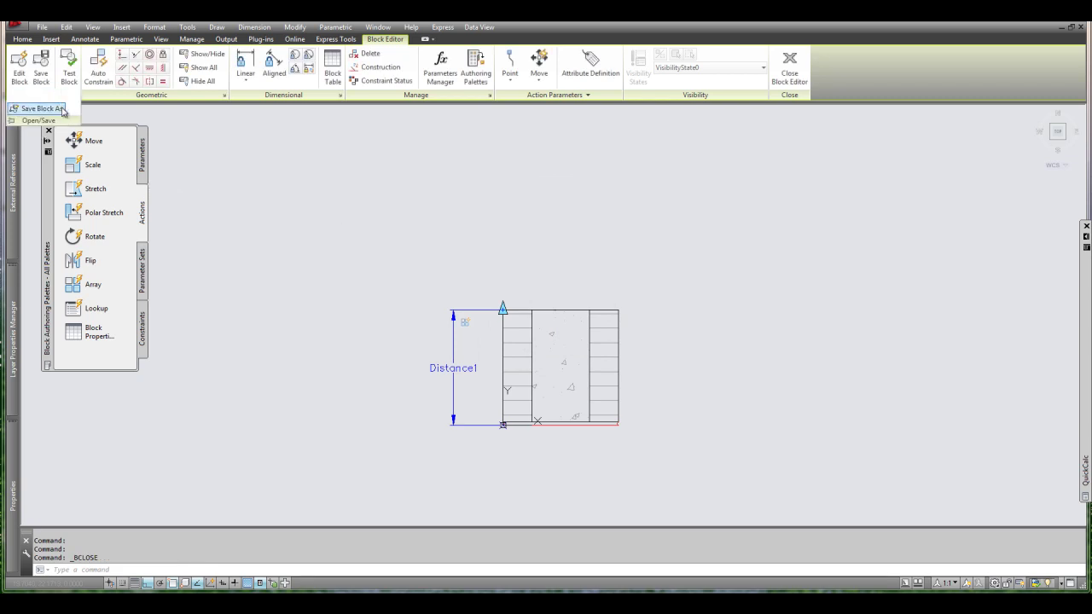
pyautogui.press('Escape')
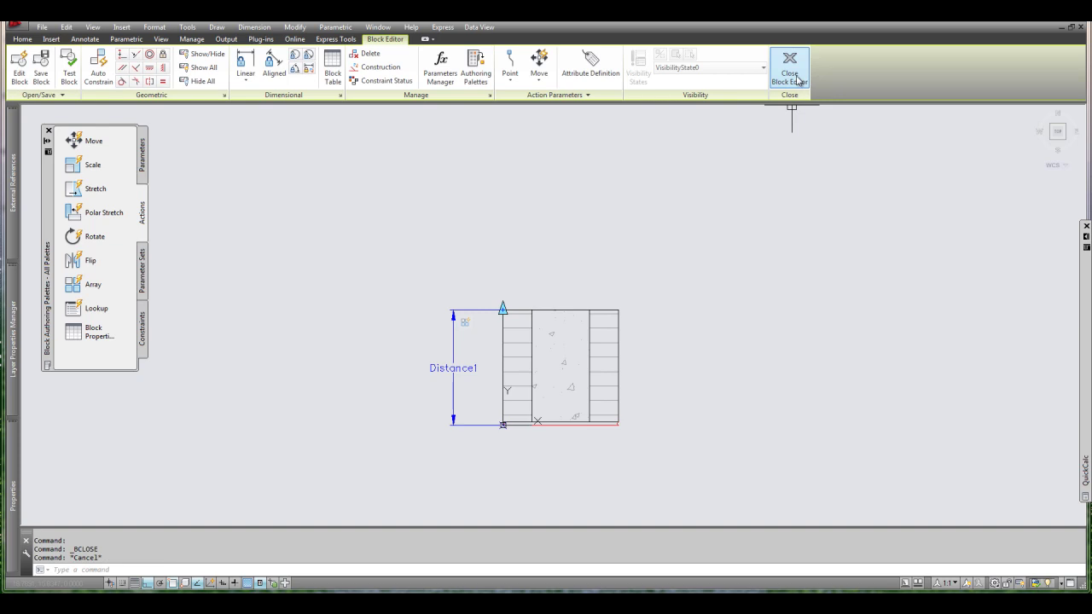
pyautogui.click(790, 70)
# Step: Save the changes to 8inchCMU and regenerate the drawing
pyautogui.click(579, 284)
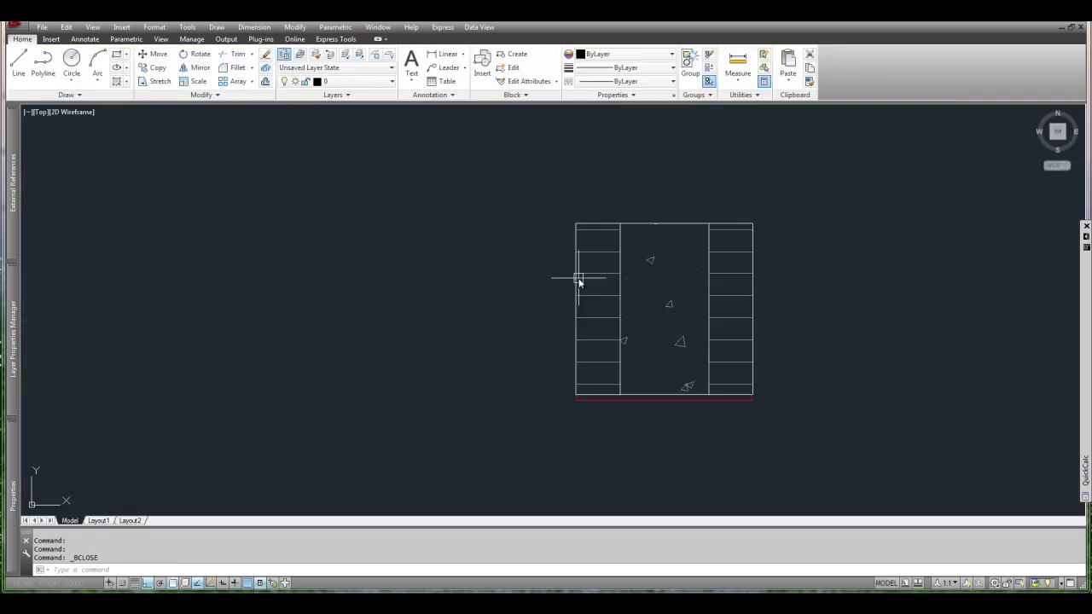
pyautogui.scroll(-4, 634, 275)
pyautogui.moveTo(651, 292); pyautogui.dragTo(575, 339, button='middle')
pyautogui.click(614, 307)
pyautogui.write('re')
pyautogui.press('Return')
pyautogui.press('Escape')
# Step: Grip-stretch the block onto the slab's left end and upward into a tall wall
pyautogui.click(544, 333)
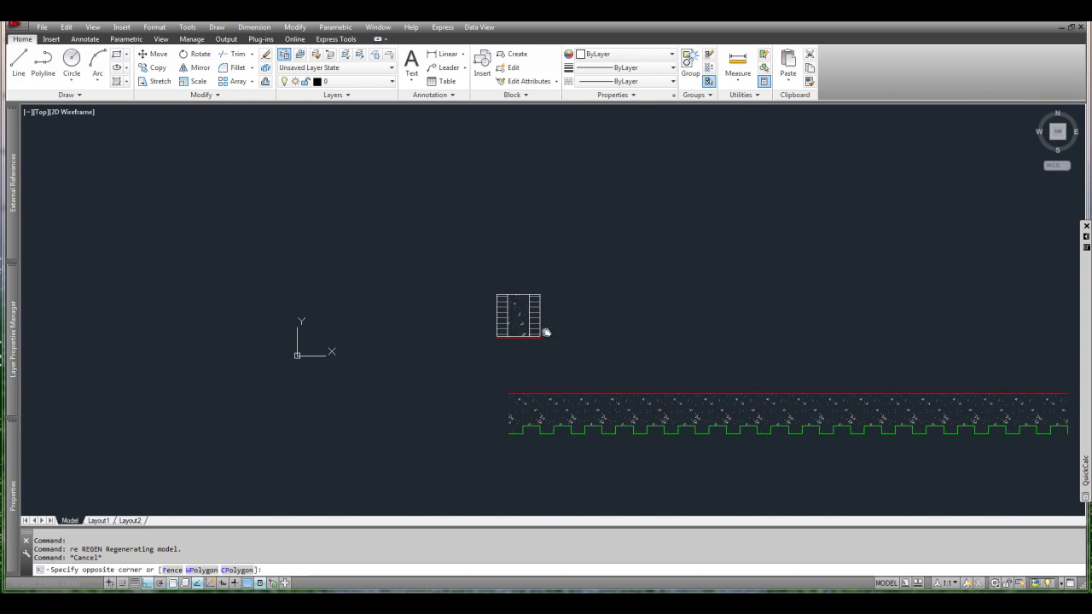
pyautogui.click(524, 316)
pyautogui.click(496, 337)
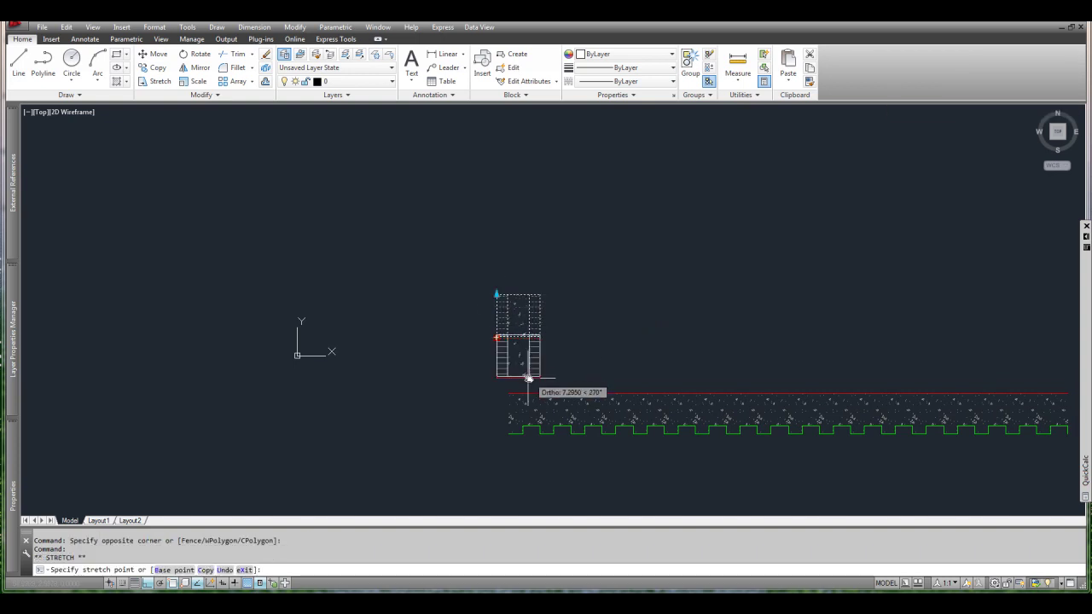
pyautogui.click(497, 394)
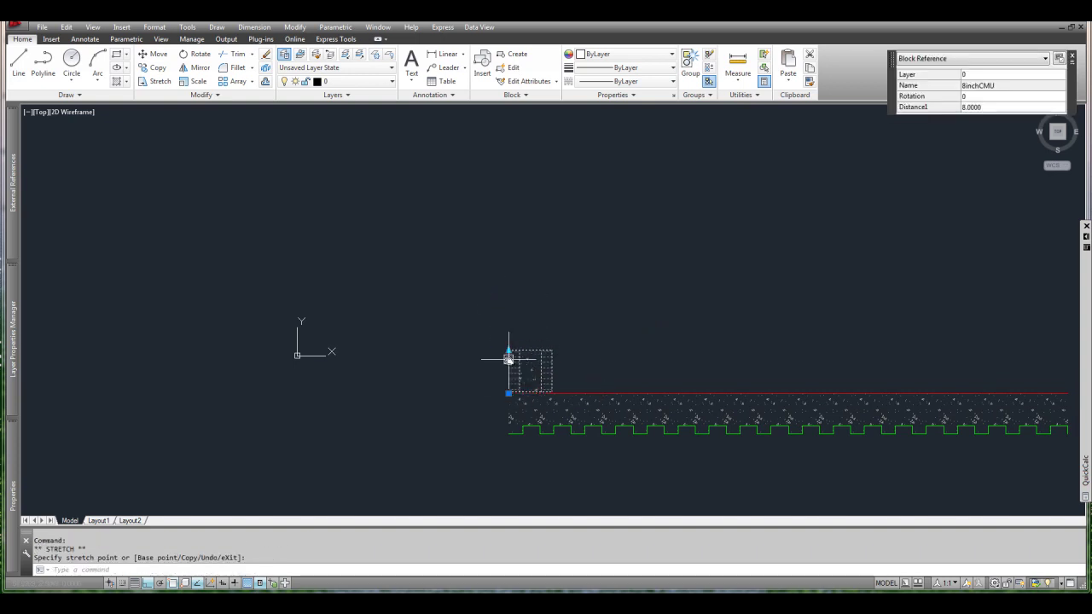
pyautogui.click(505, 349)
pyautogui.scroll(-3, 510, 346)
pyautogui.click(503, 260)
pyautogui.scroll(4, 568, 345)
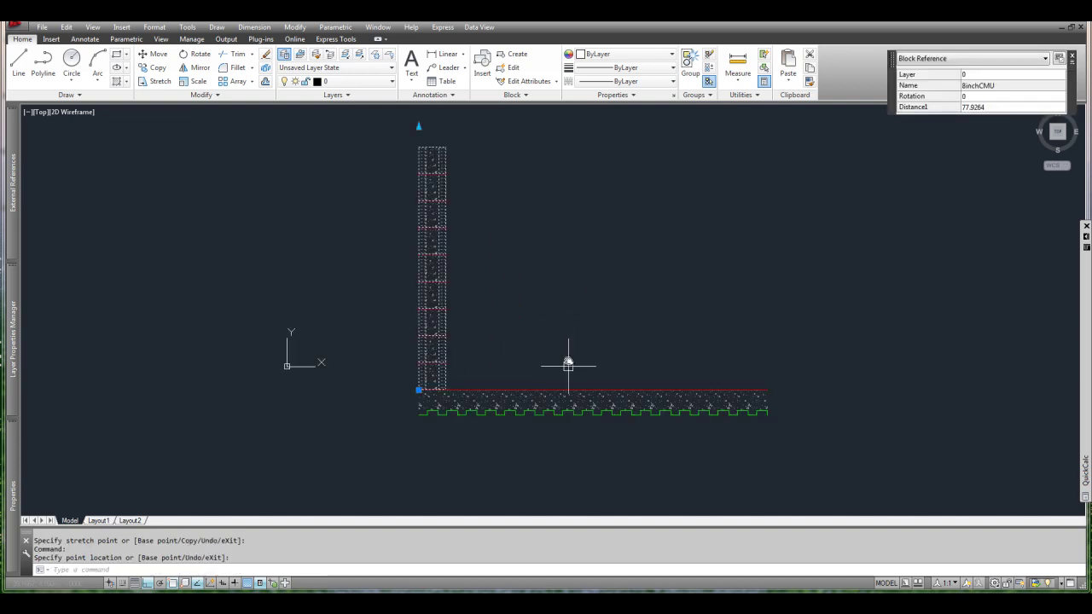
pyautogui.press('Escape')
# Step: Copy the wall from its corner to the slab's right end
pyautogui.click(436, 374)
pyautogui.click(437, 377)
pyautogui.write('c')
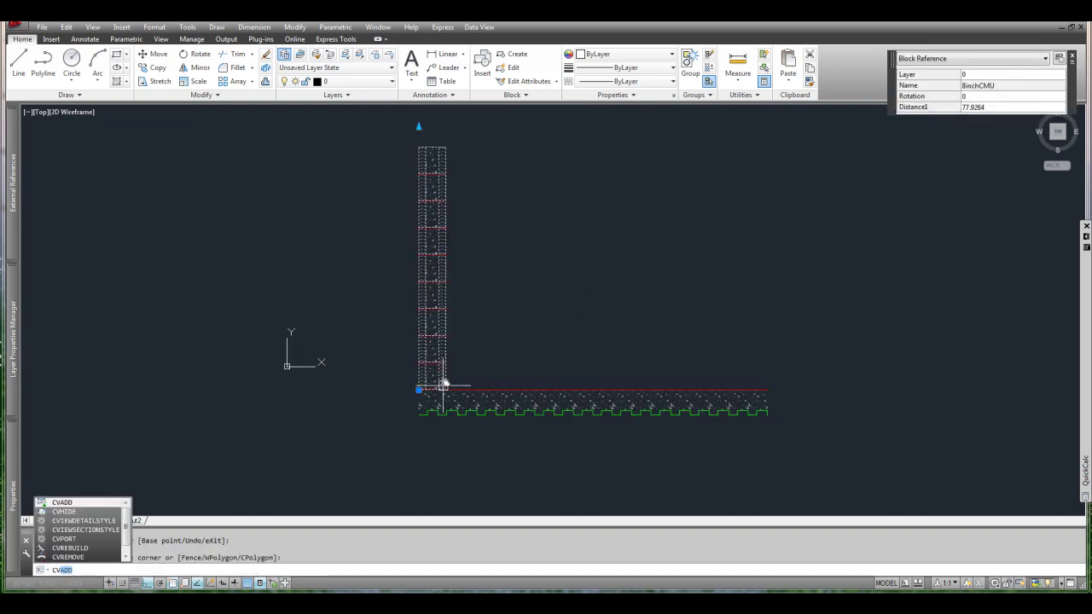
pyautogui.write('o')
pyautogui.press('Return')
pyautogui.scroll(5, 446, 393)
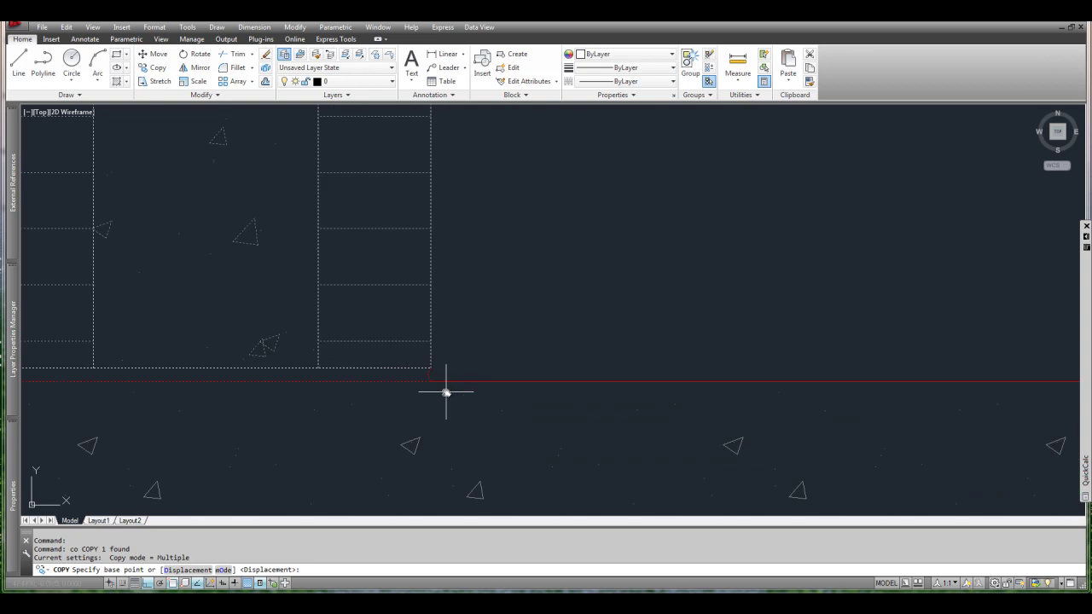
pyautogui.click(435, 382)
pyautogui.scroll(-3, 452, 381)
pyautogui.scroll(-4, 821, 401)
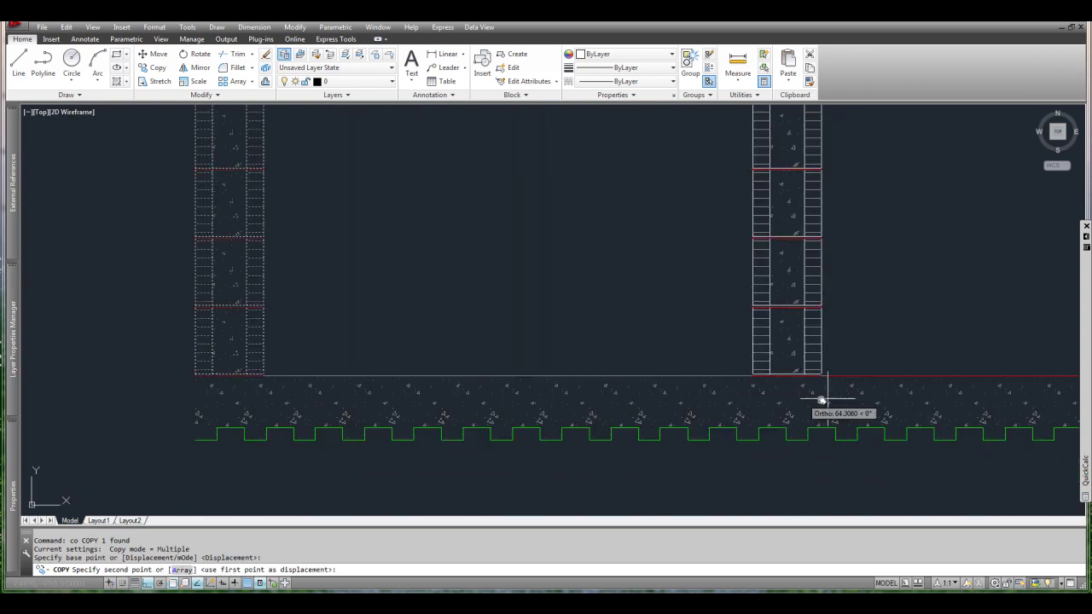
pyautogui.scroll(-2, 590, 398)
pyautogui.click(647, 394)
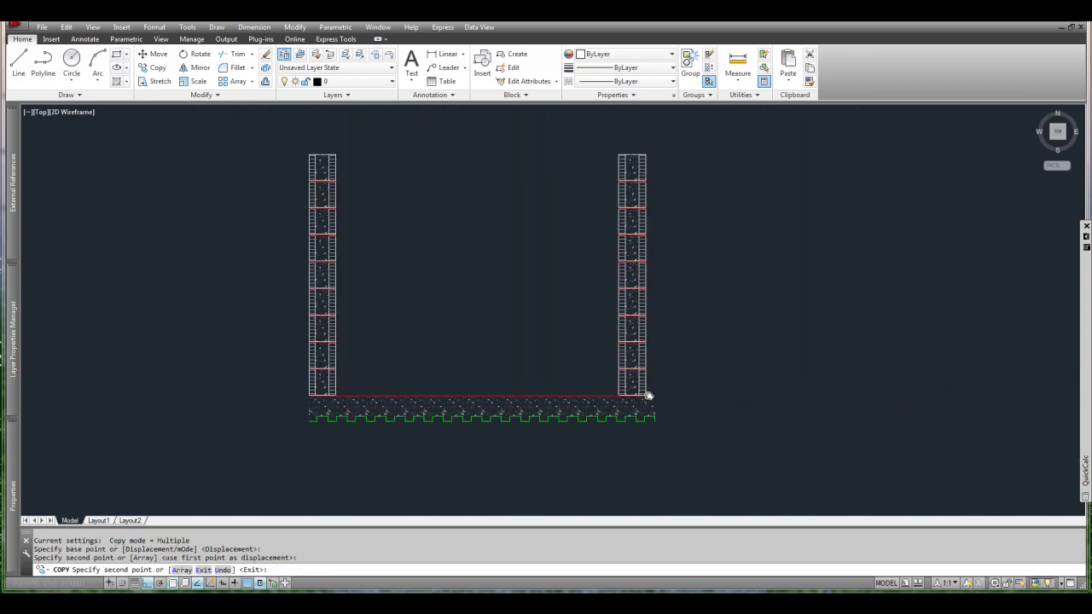
pyautogui.press('Escape')
# Step: Grip-stretch the right wall copy shorter
pyautogui.click(637, 230)
pyautogui.click(619, 135)
pyautogui.click(586, 224)
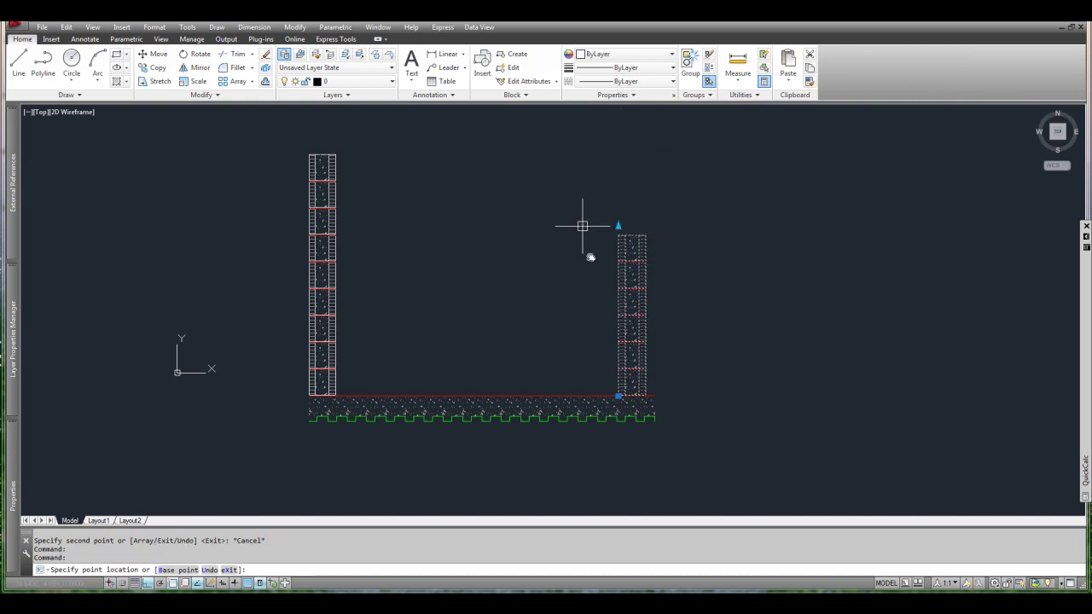
pyautogui.press('Escape')
# Step: Window-select the slab and start copying it
pyautogui.click(572, 419)
pyautogui.click(561, 406)
pyautogui.write('co')
pyautogui.press('Return')
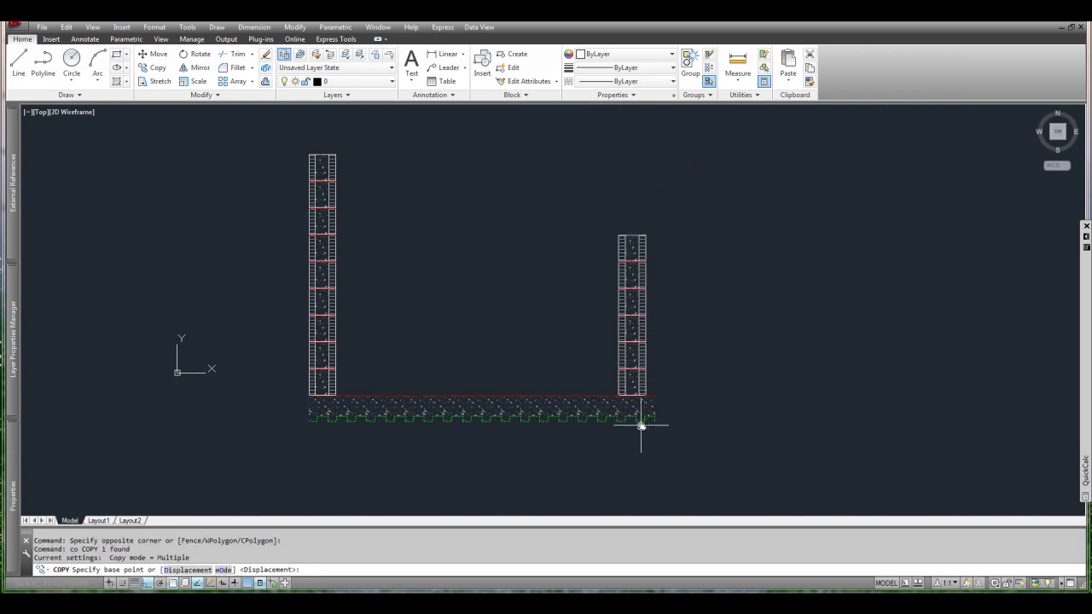
# Step: Place a copy of the concrete deck slab on top of the right wall and grip-stretch its end further right
pyautogui.click(640, 425)
pyautogui.click(649, 233)
pyautogui.press('Escape')
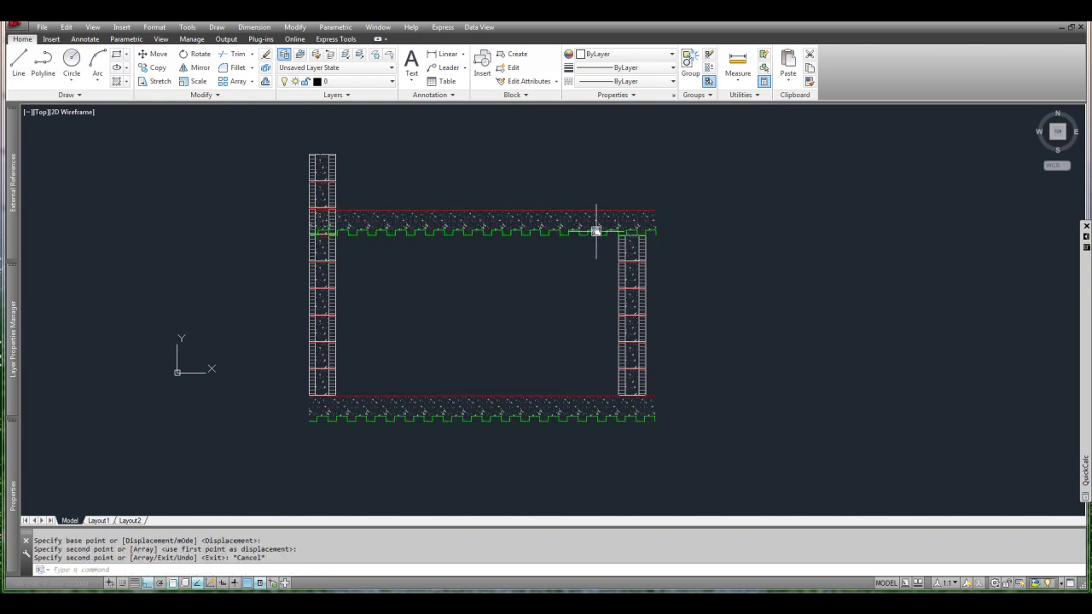
pyautogui.click(596, 231)
pyautogui.click(662, 236)
pyautogui.click(965, 232)
pyautogui.press('Escape')
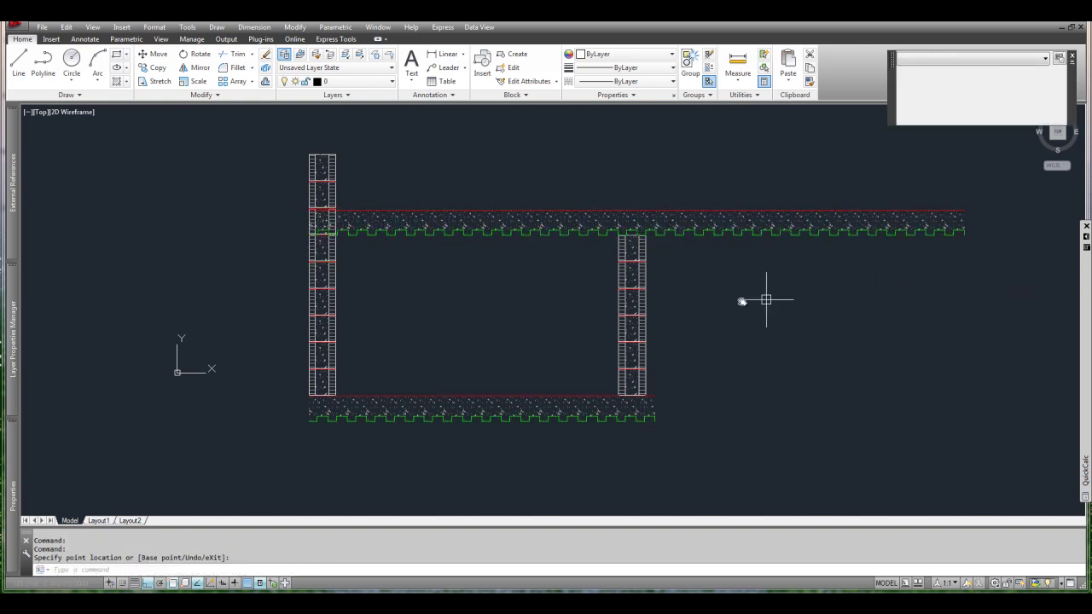
# Step: Copy the right CMU wall block so it rises above the new upper slab
pyautogui.click(763, 298)
pyautogui.click(636, 317)
pyautogui.moveTo(652, 332); pyautogui.dragTo(642, 359, button='middle')
pyautogui.write('co')
pyautogui.press('Return')
pyautogui.click(588, 414)
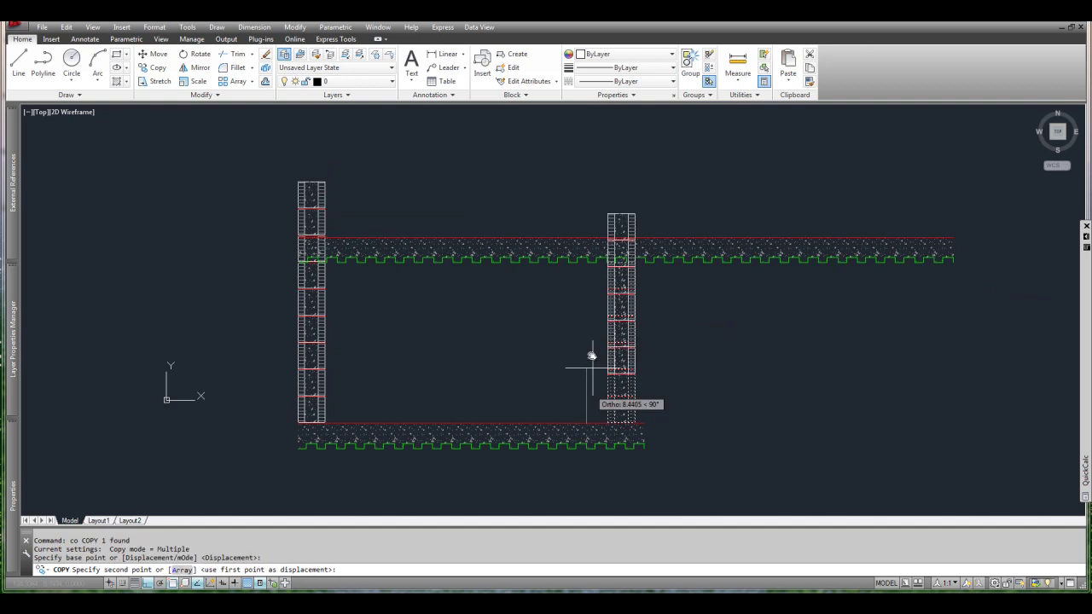
pyautogui.click(591, 243)
pyautogui.press('Escape')
pyautogui.scroll(-4, 643, 251)
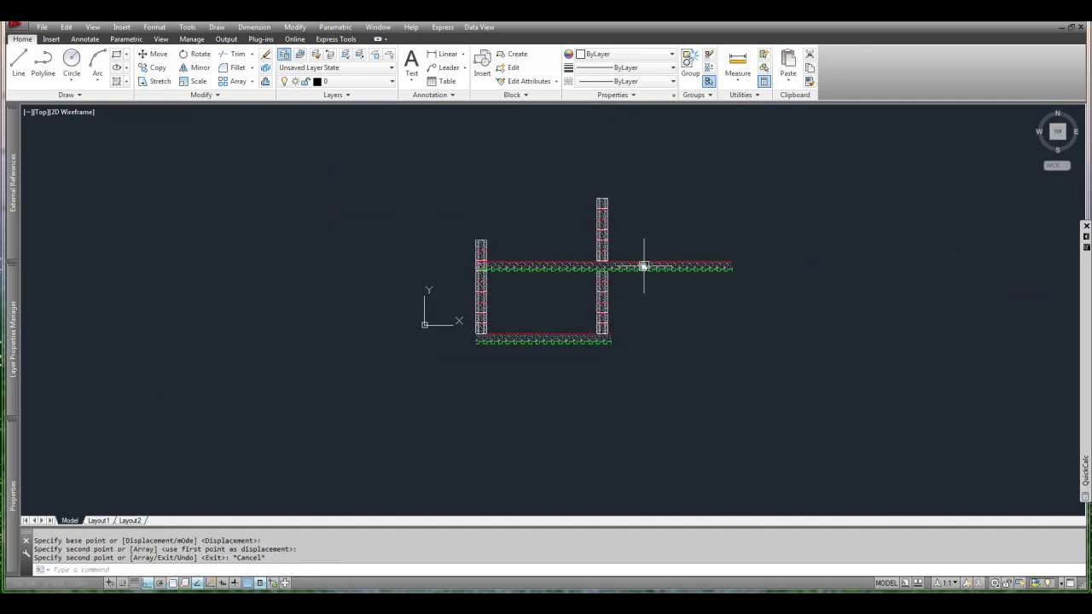
pyautogui.scroll(4, 634, 241)
pyautogui.scroll(-2, 643, 241)
# Step: Check the section by crossing-selecting all five blocks, then selecting the bottom slab
pyautogui.click(648, 238)
pyautogui.click(309, 431)
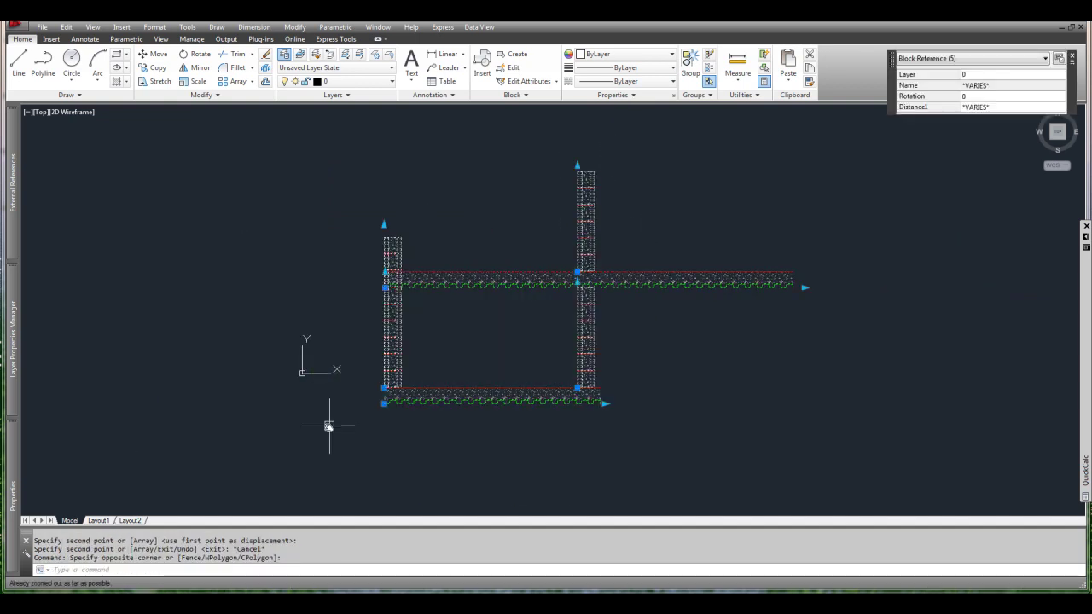
pyautogui.press('Escape')
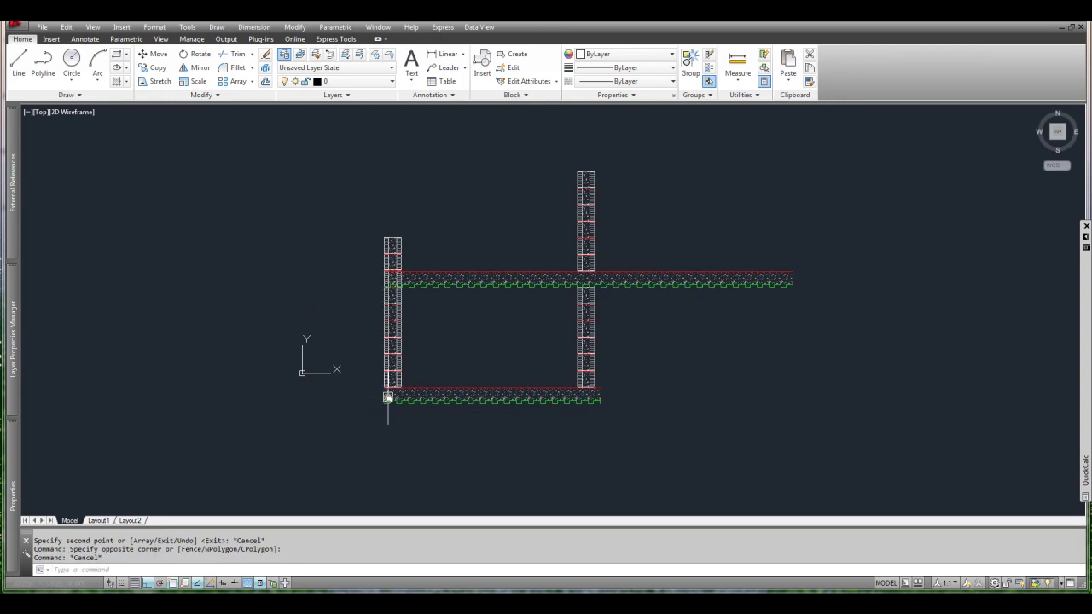
pyautogui.click(501, 398)
pyautogui.scroll(2, 426, 336)
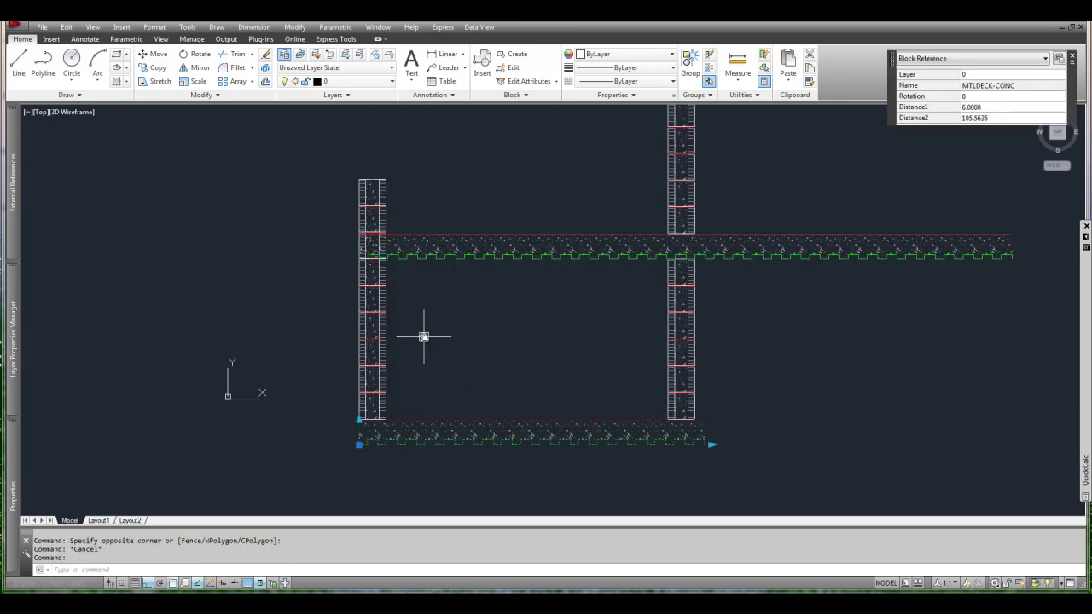
pyautogui.scroll(-2, 424, 337)
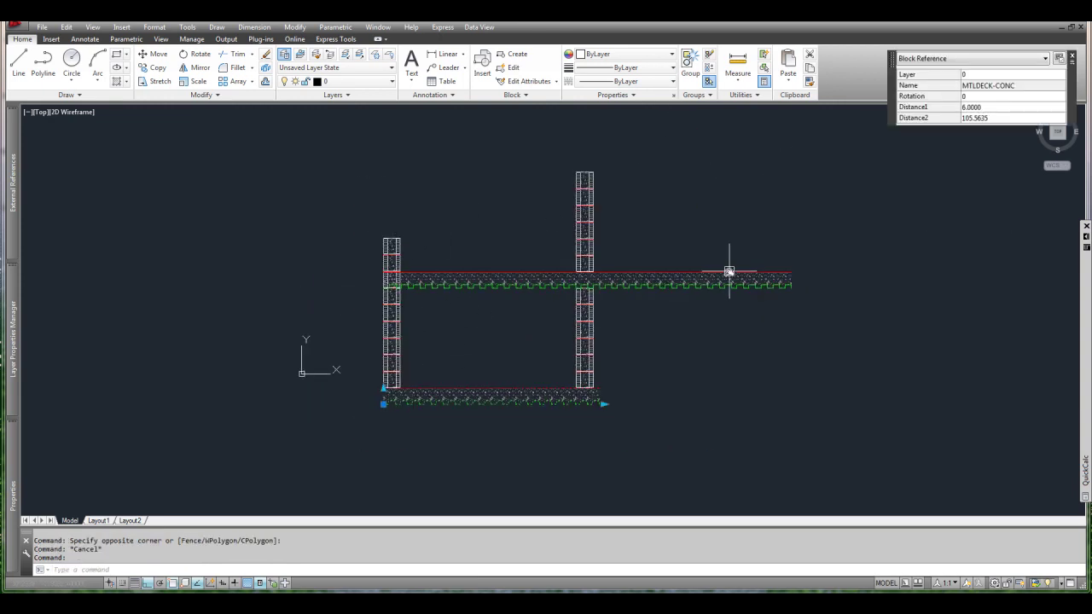
pyautogui.scroll(3, 687, 312)
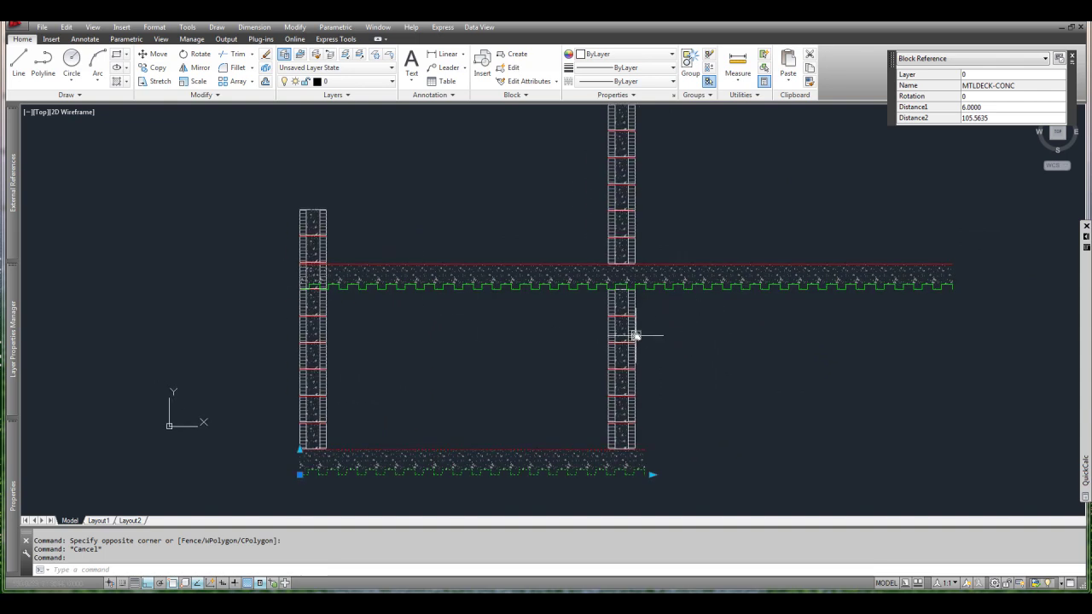
pyautogui.scroll(-2, 634, 336)
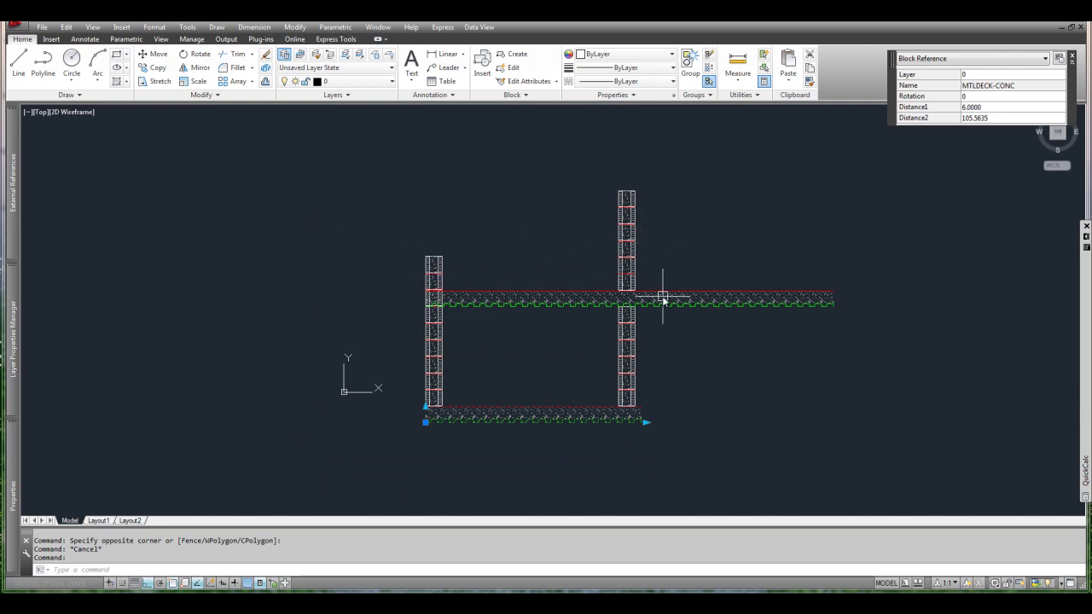
pyautogui.click(448, 260)
pyautogui.scroll(4, 441, 260)
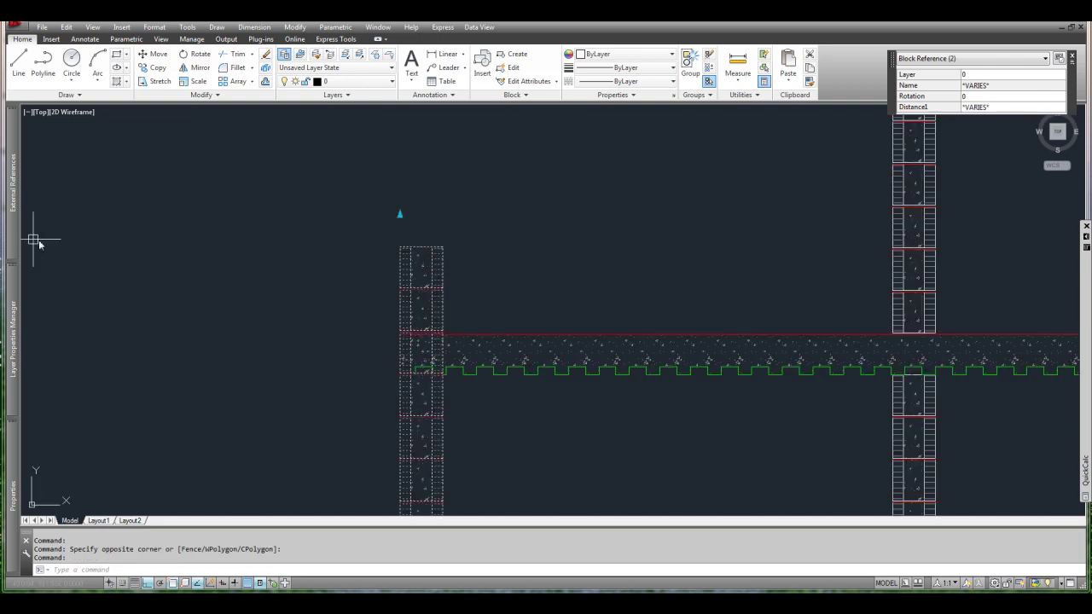